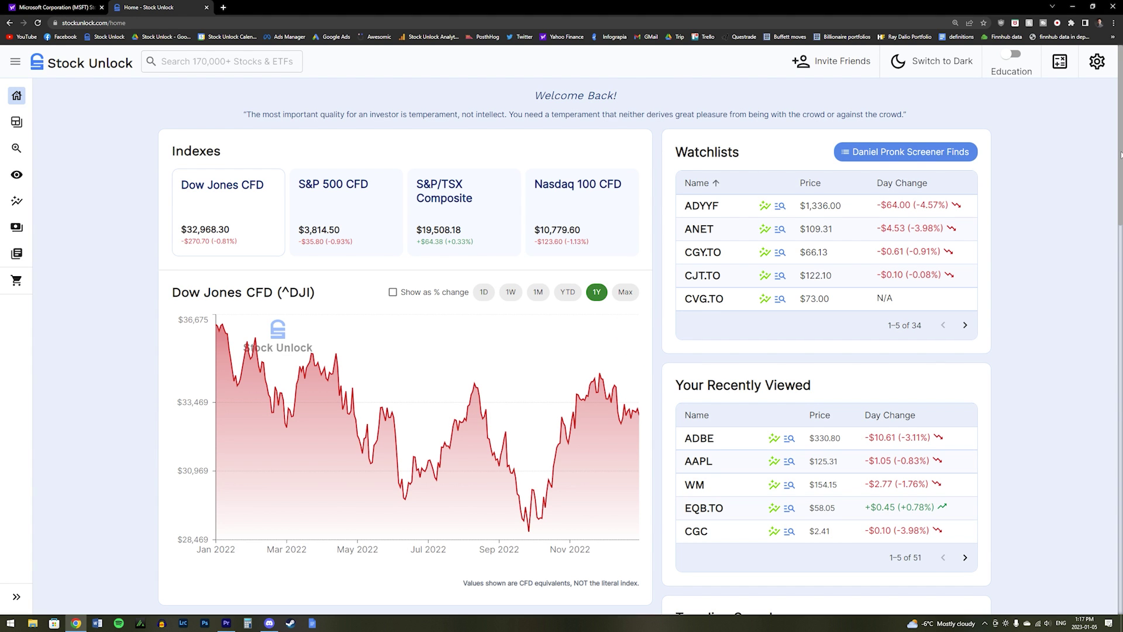
Step: Scroll the home dashboard down to Market News and Trending Searches, then back to the top
scroll(1121, 155, down, 6)
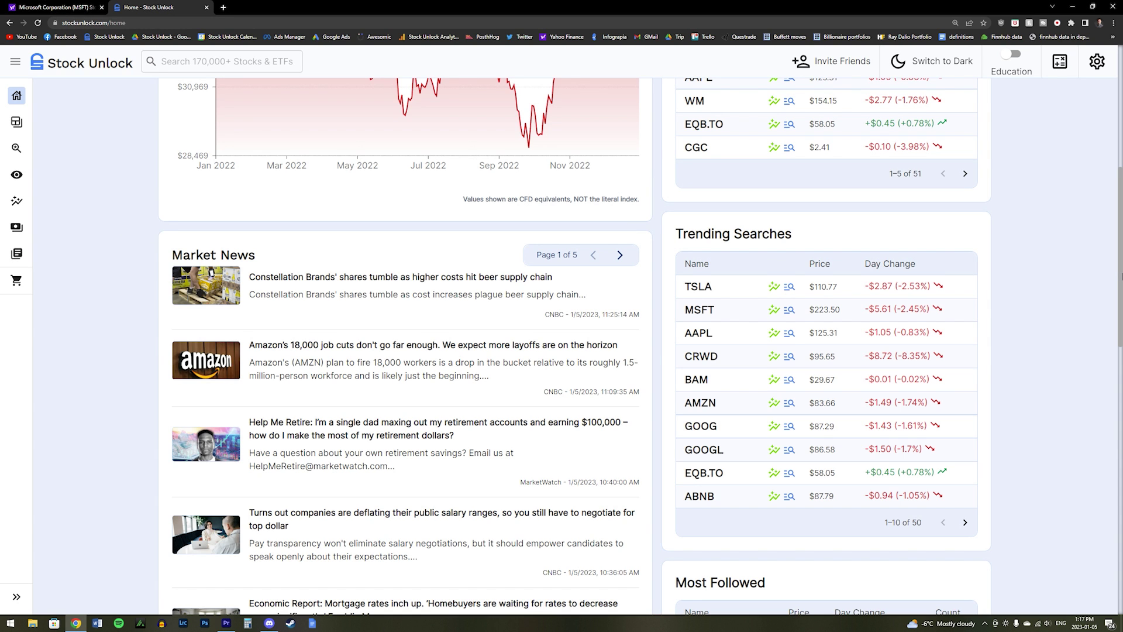
scroll(1104, 152, up, 7)
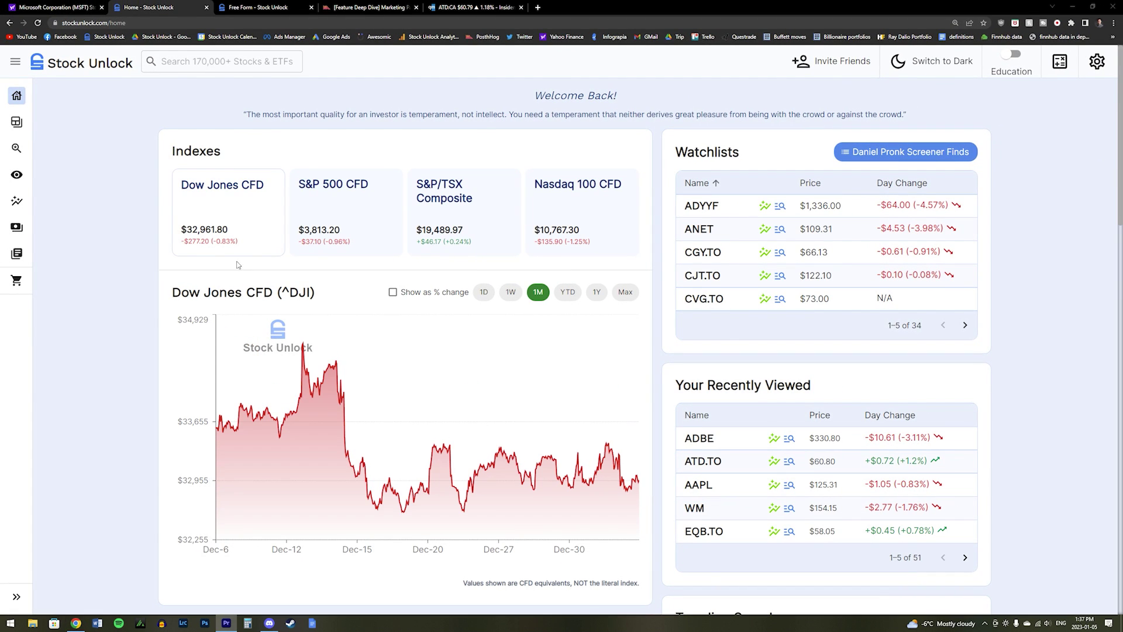
Step: Open Adobe (ADBE) from Recently Viewed and switch on Education mode
click(705, 437)
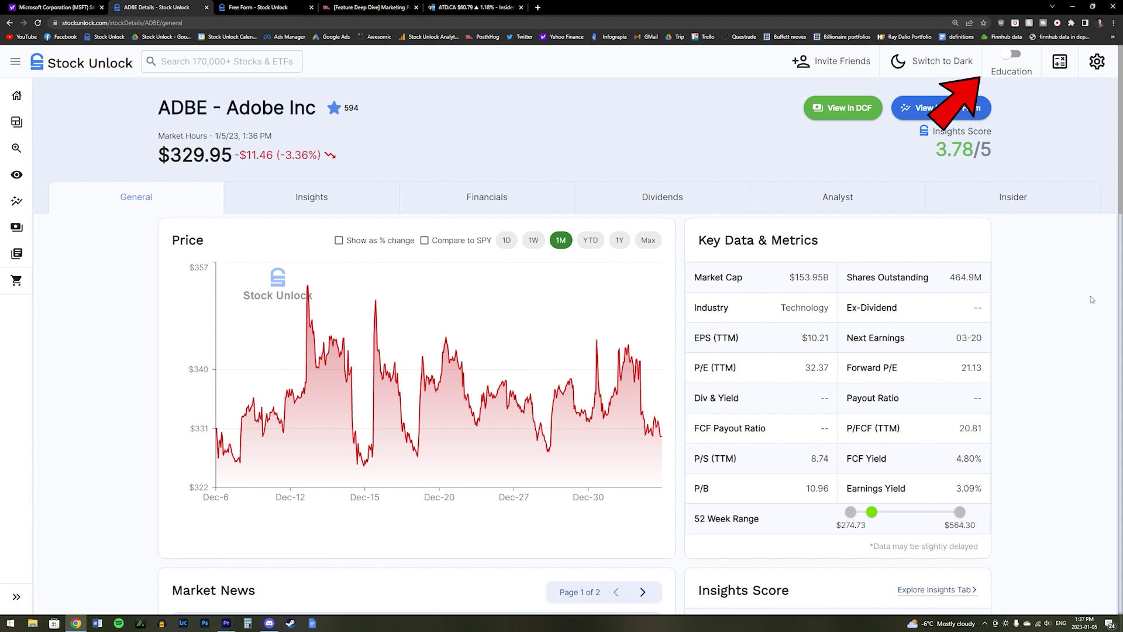
click(1011, 57)
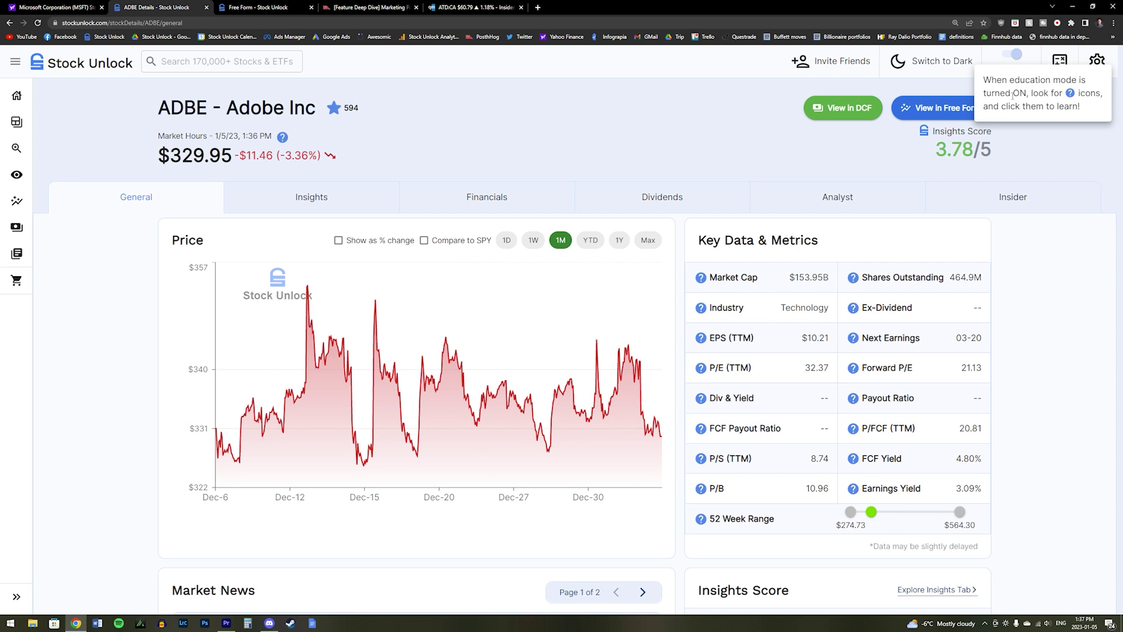
Step: Dismiss the education tip, then read and close the P/E (TTM) calculation and usage help
click(1052, 158)
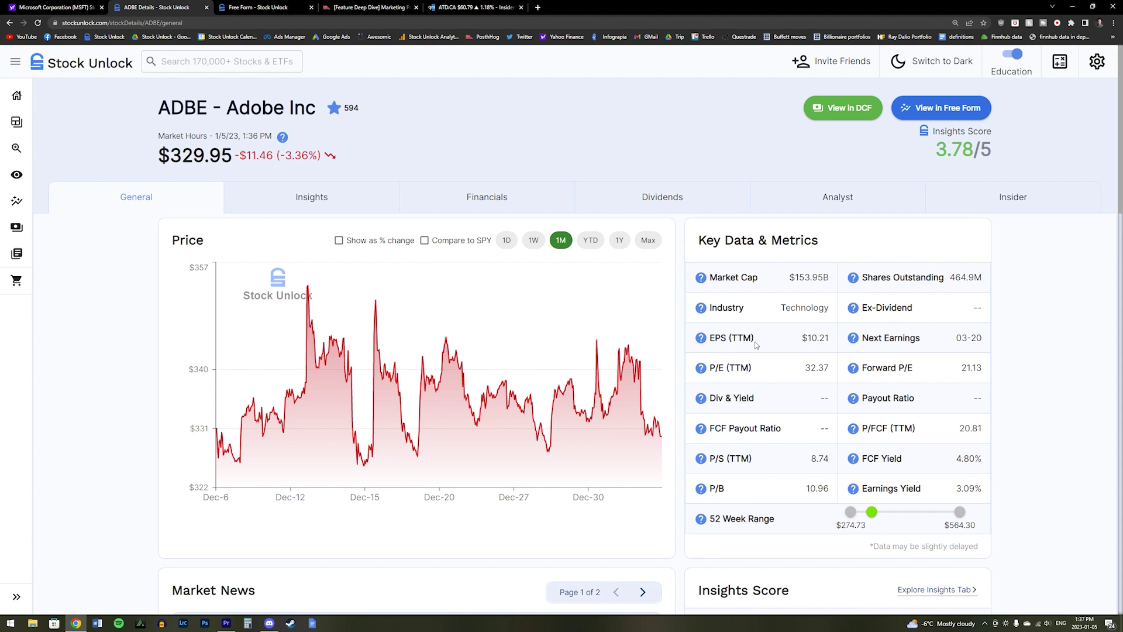
click(701, 368)
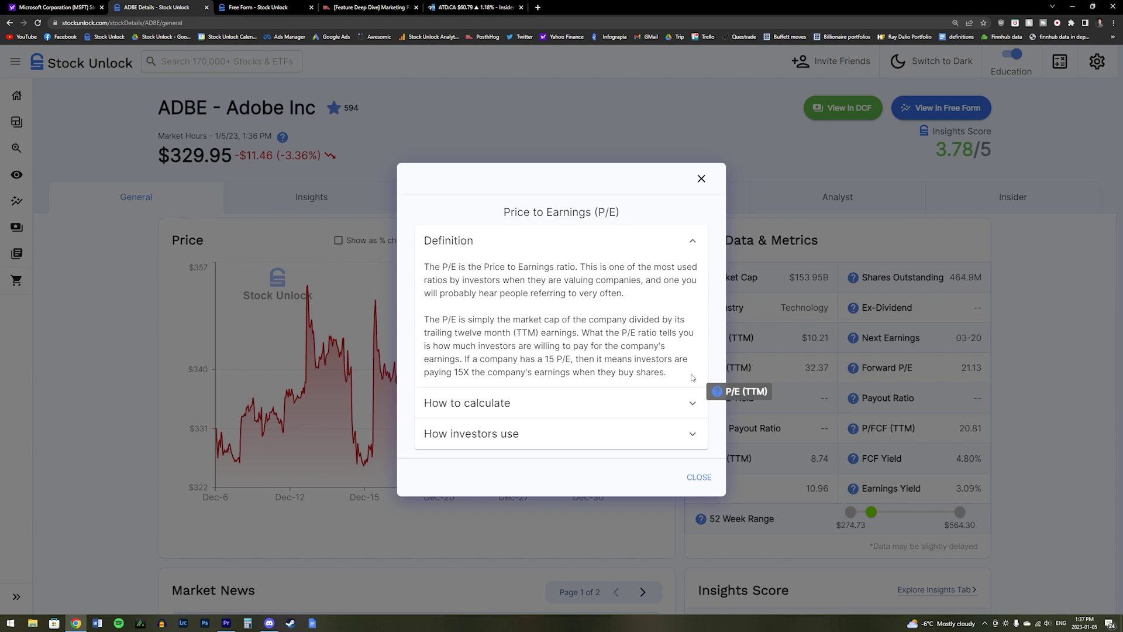
click(642, 411)
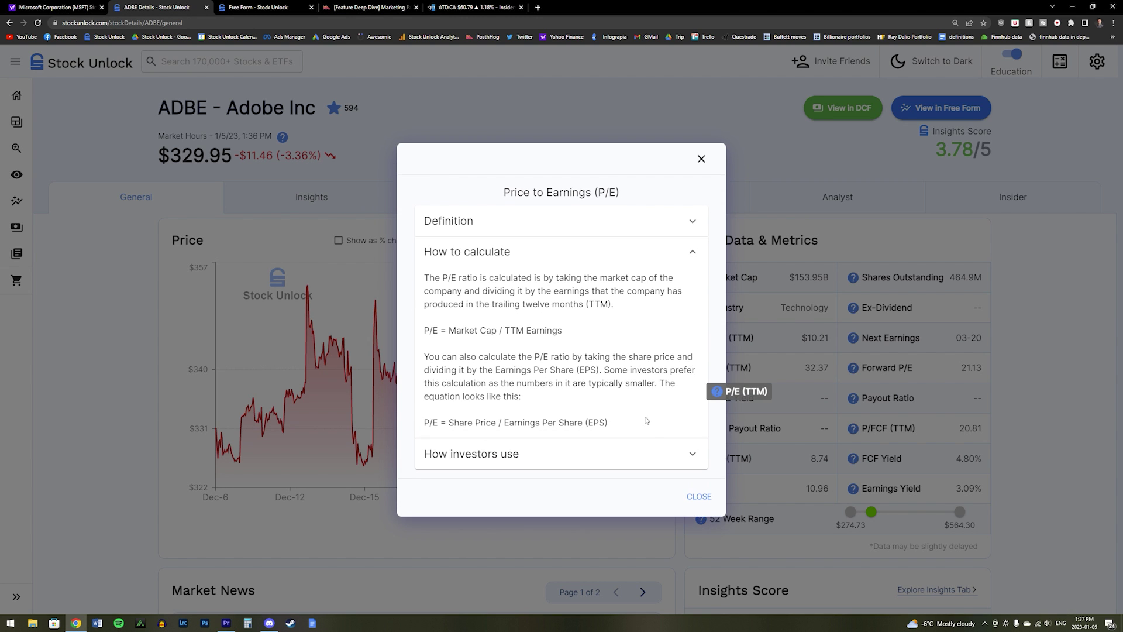
click(657, 454)
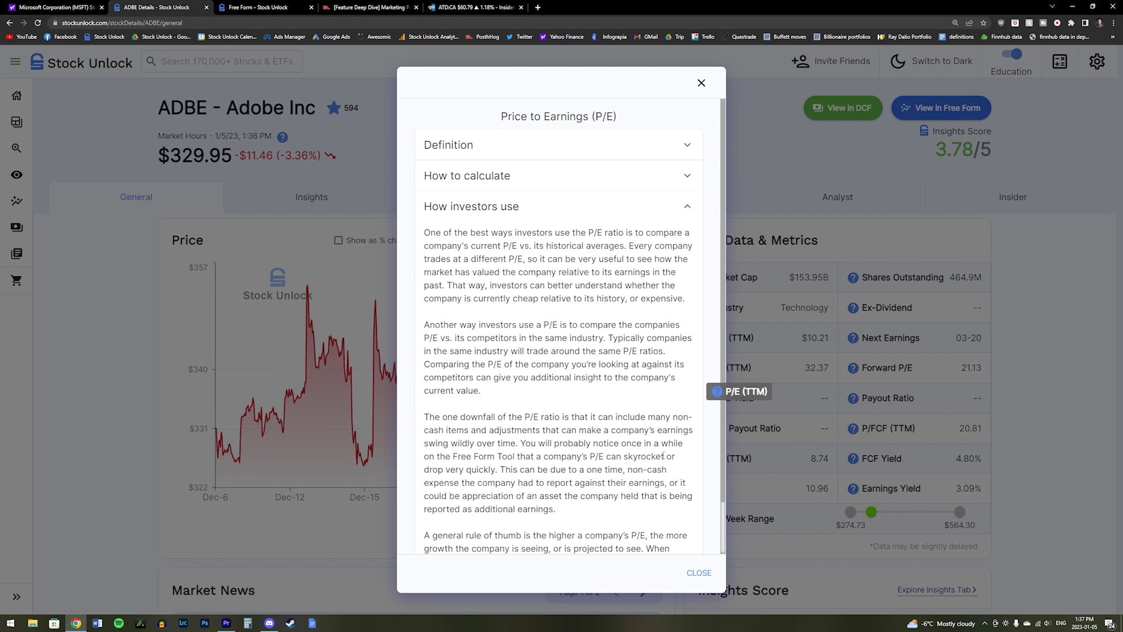
click(796, 399)
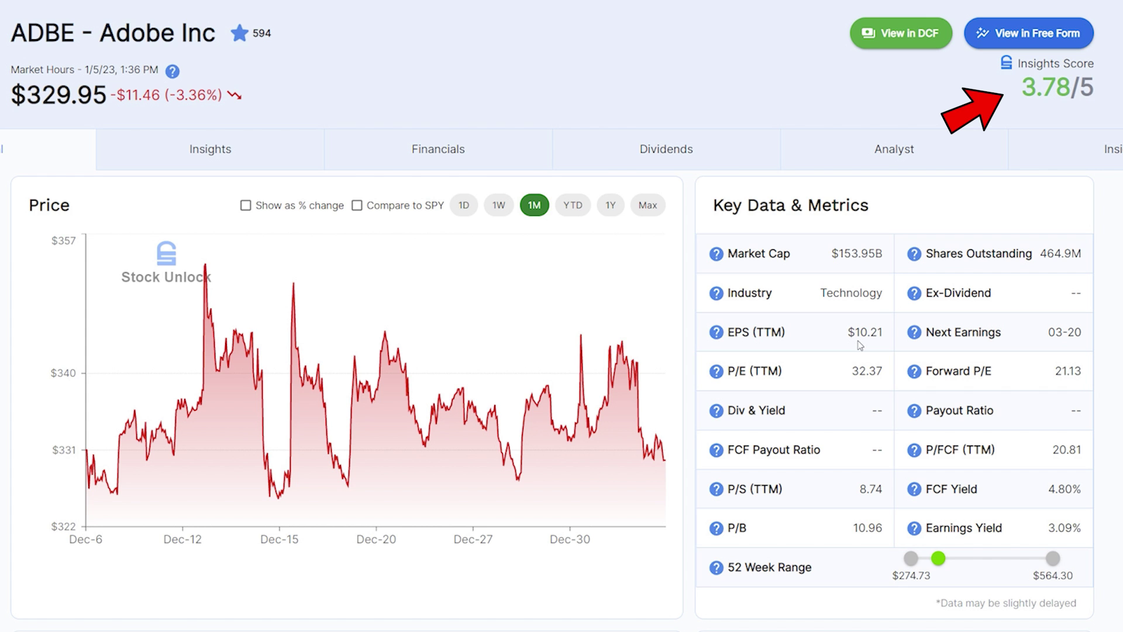
scroll(860, 345, down, 10)
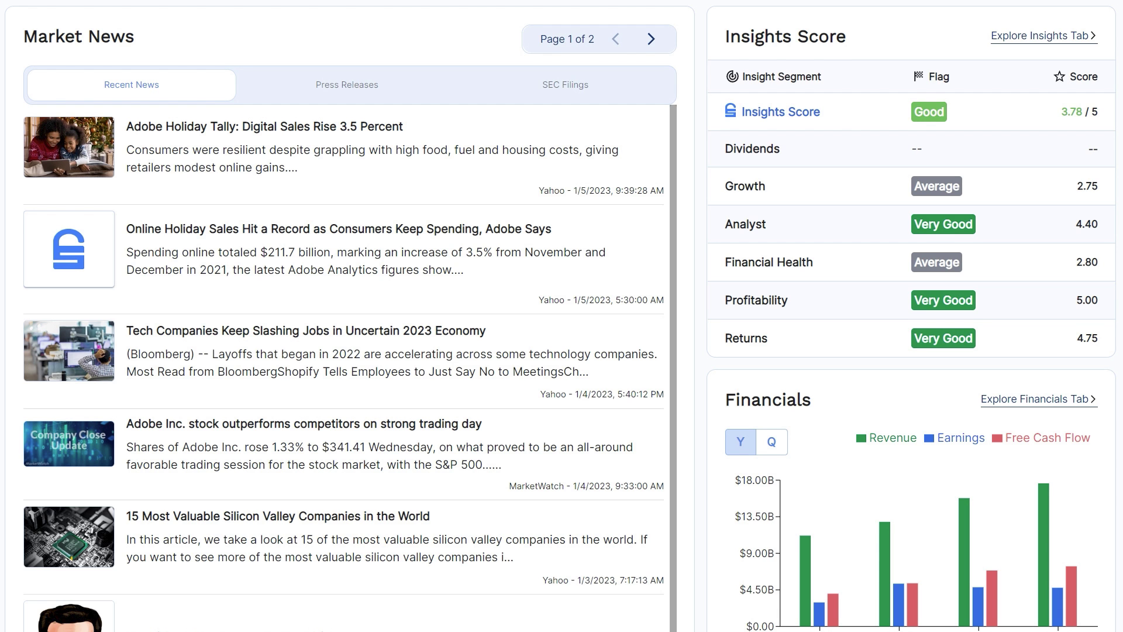
scroll(561, 316, down, 10)
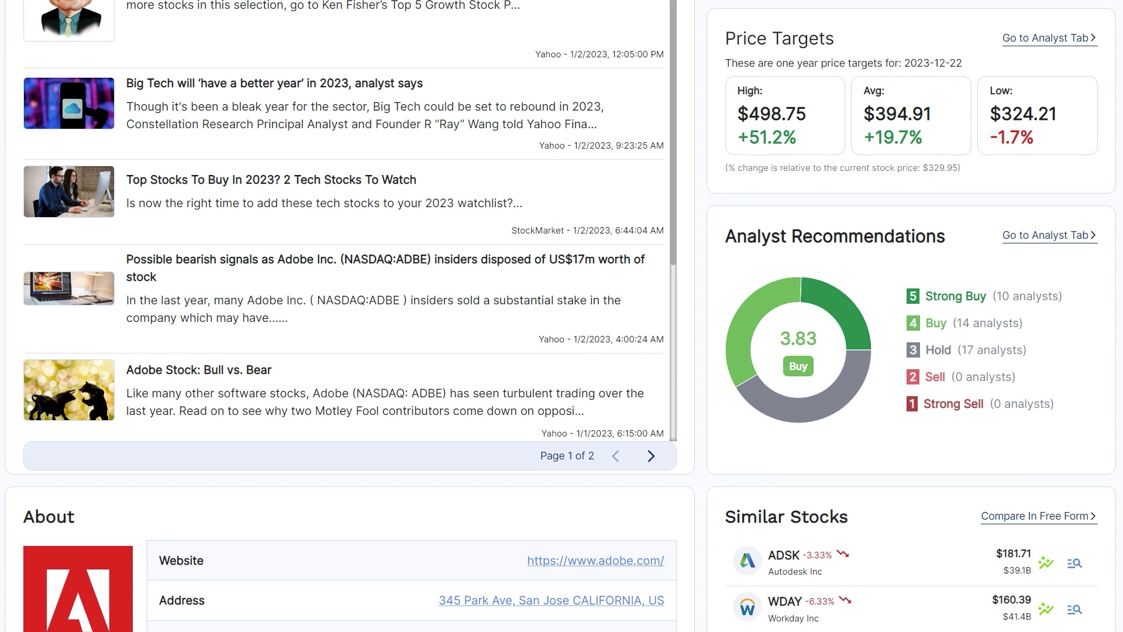
scroll(561, 316, up, 12)
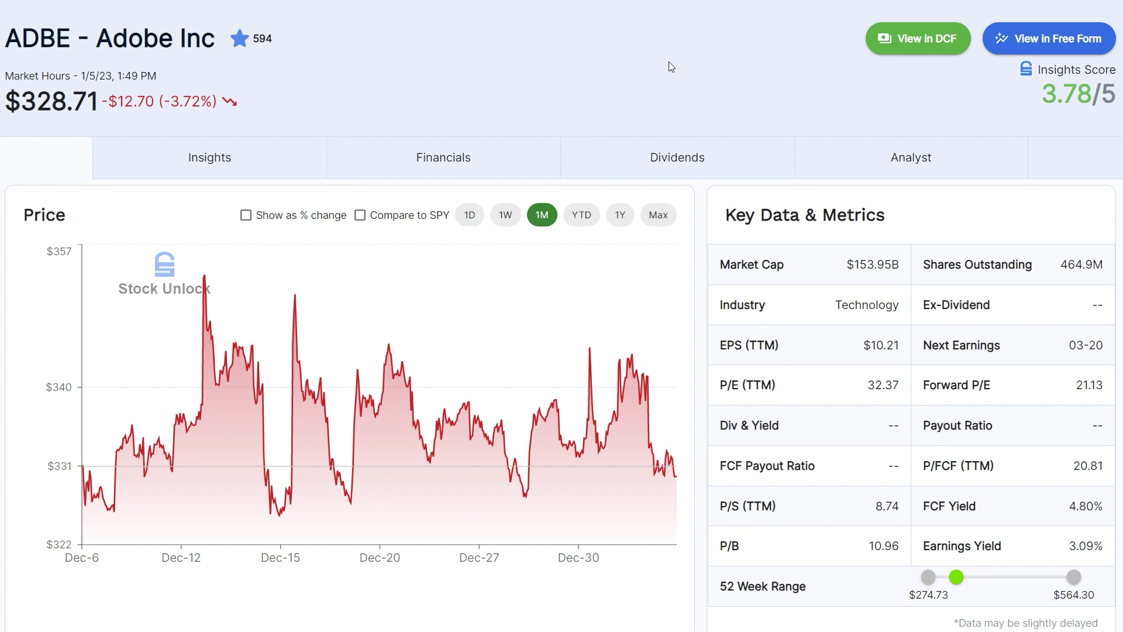
Step: Review Adobe's 3.78 Insights score, its category tables and the Gross Margin insight
click(225, 157)
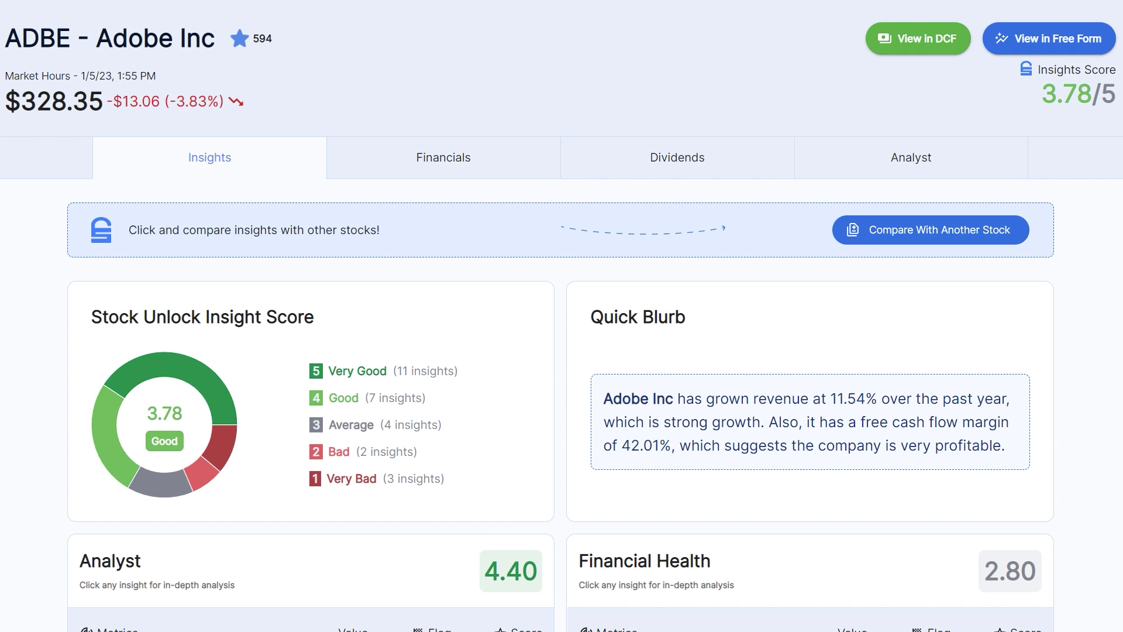
scroll(561, 316, down, 9)
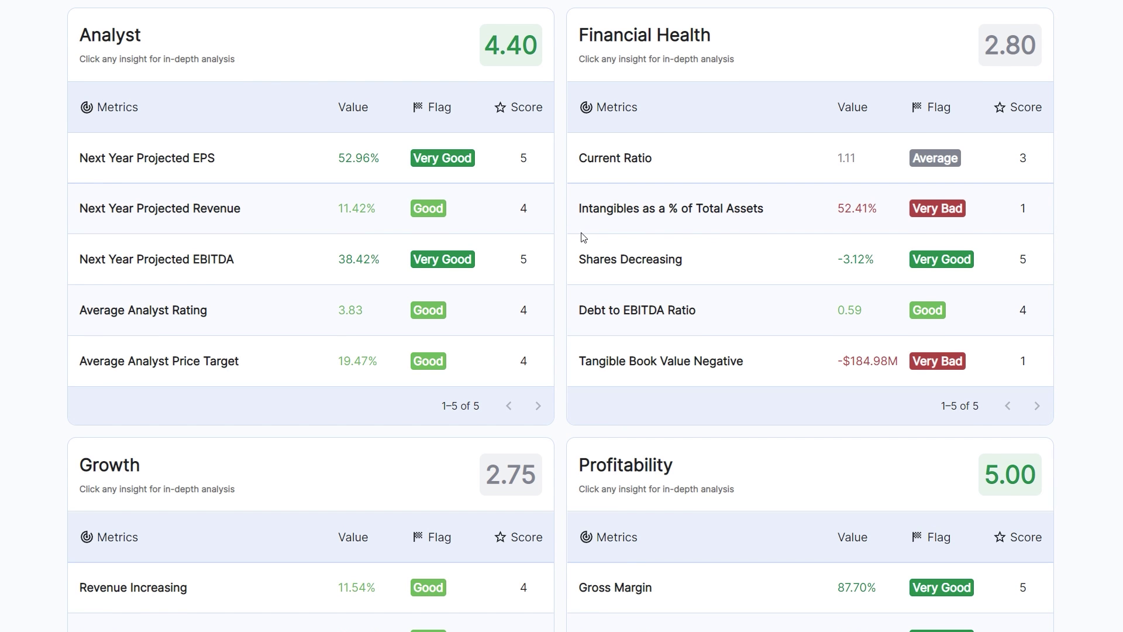
click(620, 585)
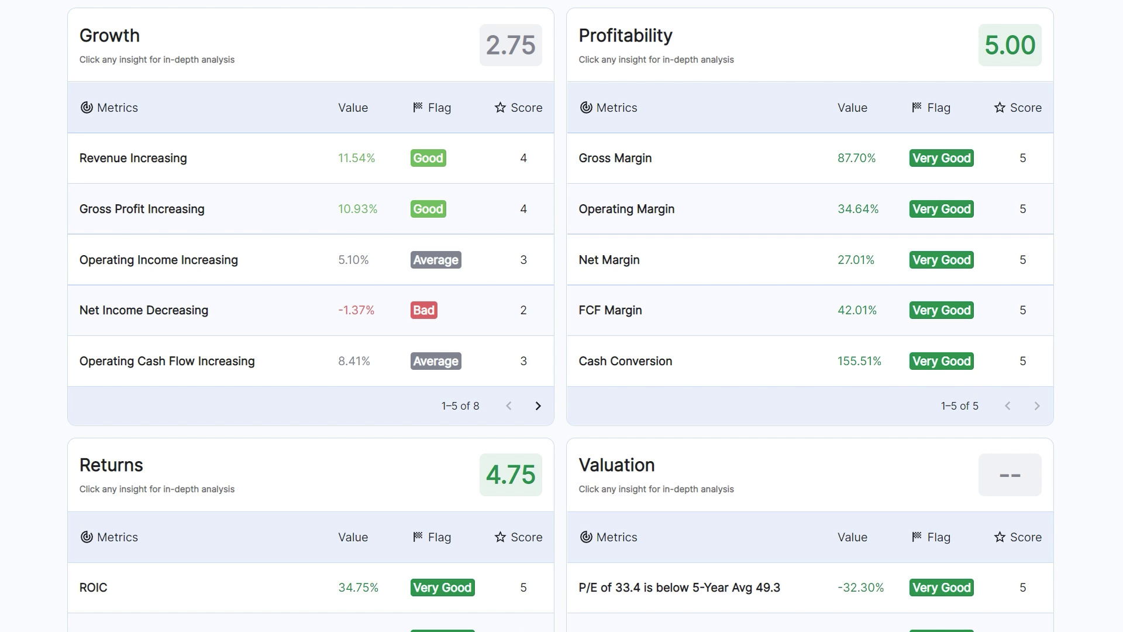
scroll(561, 316, up, 15)
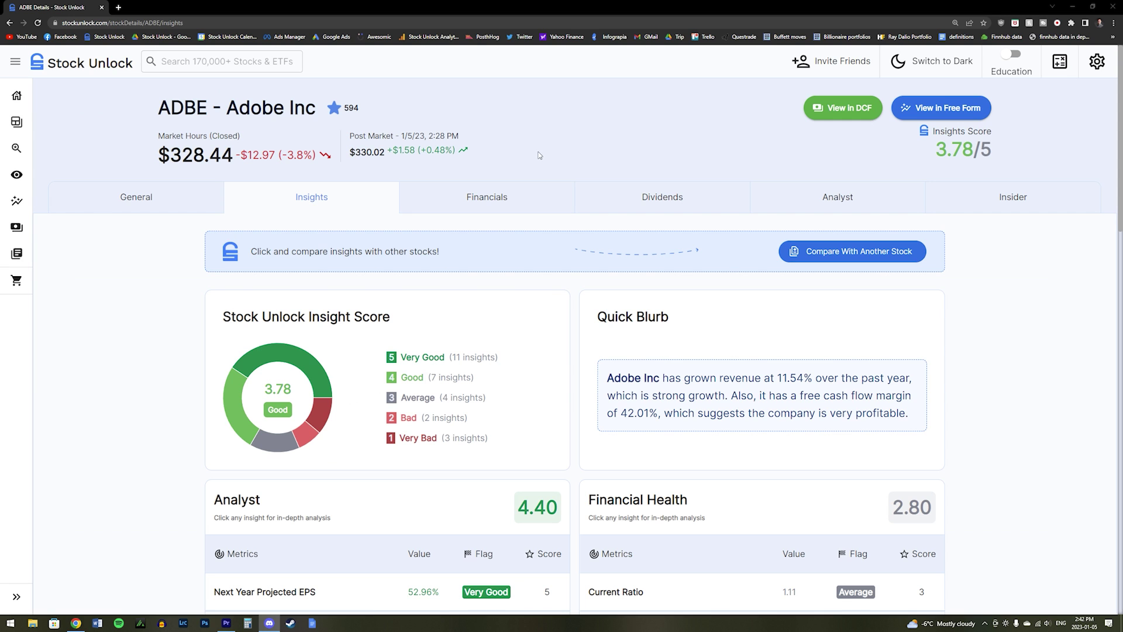
Step: On Adobe's Financials, chart Total Revenue extended back to 2003, then close the chart
click(495, 198)
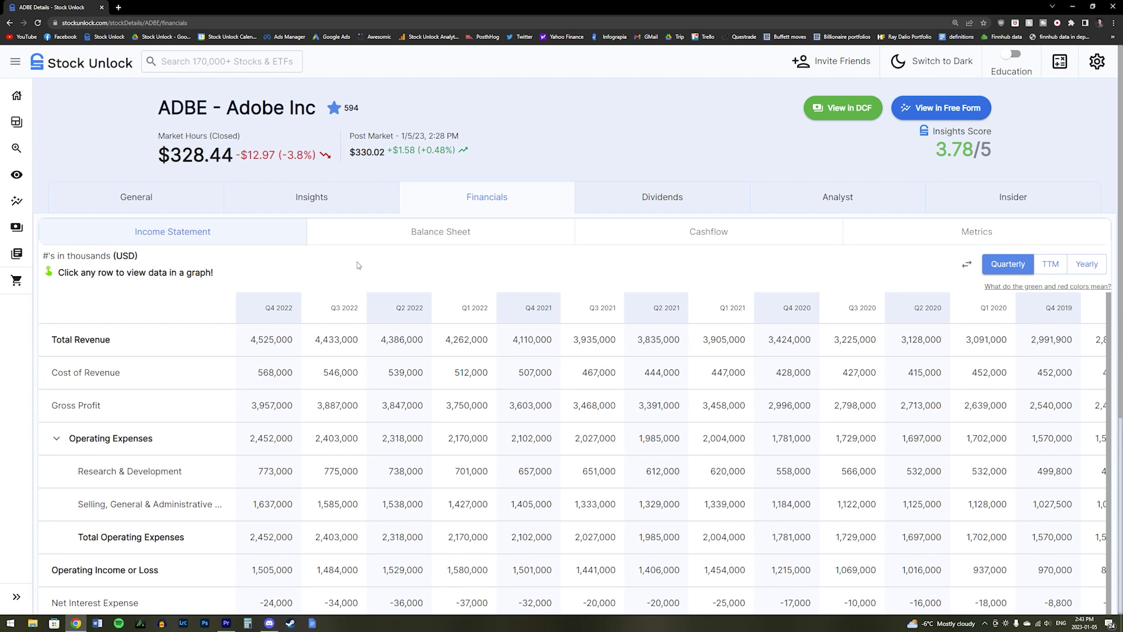
click(267, 342)
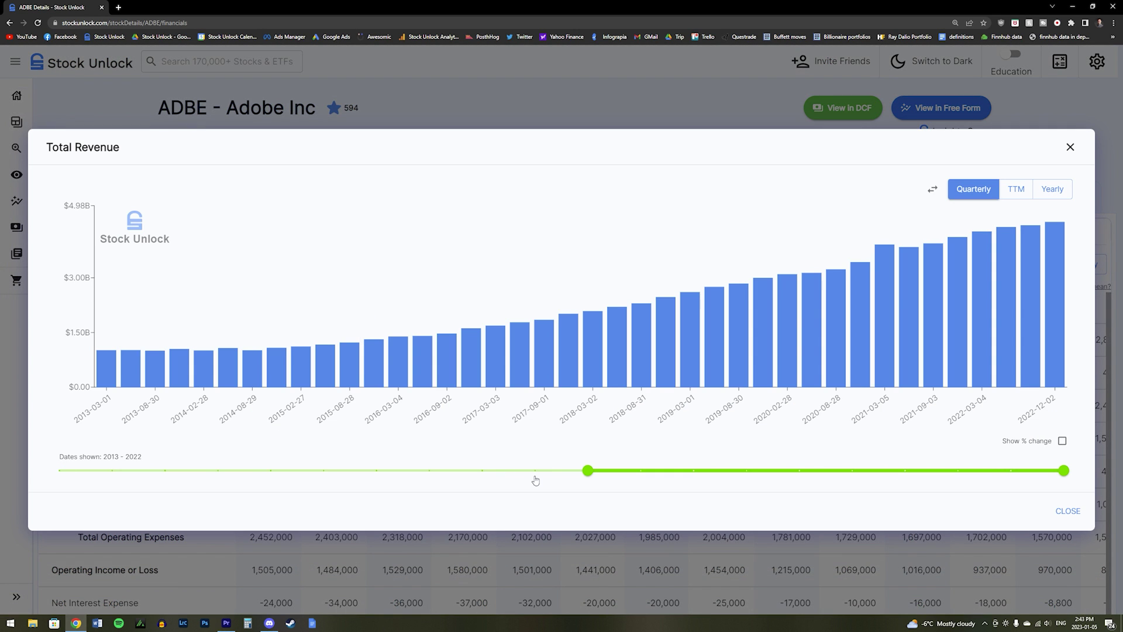
drag(585, 471, 59, 471)
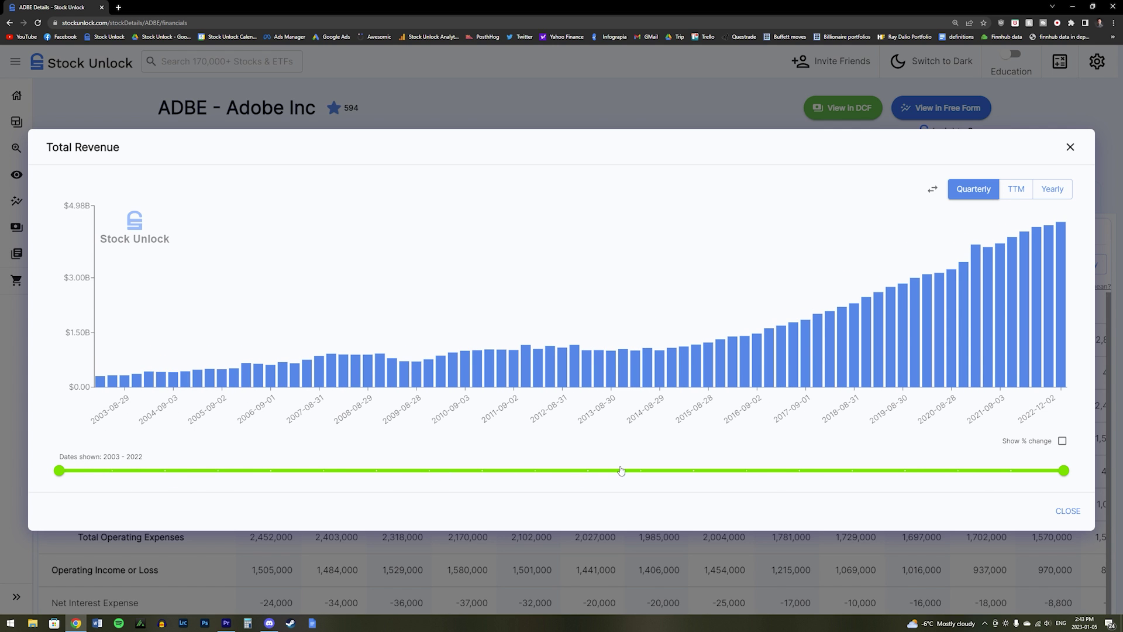
click(1070, 147)
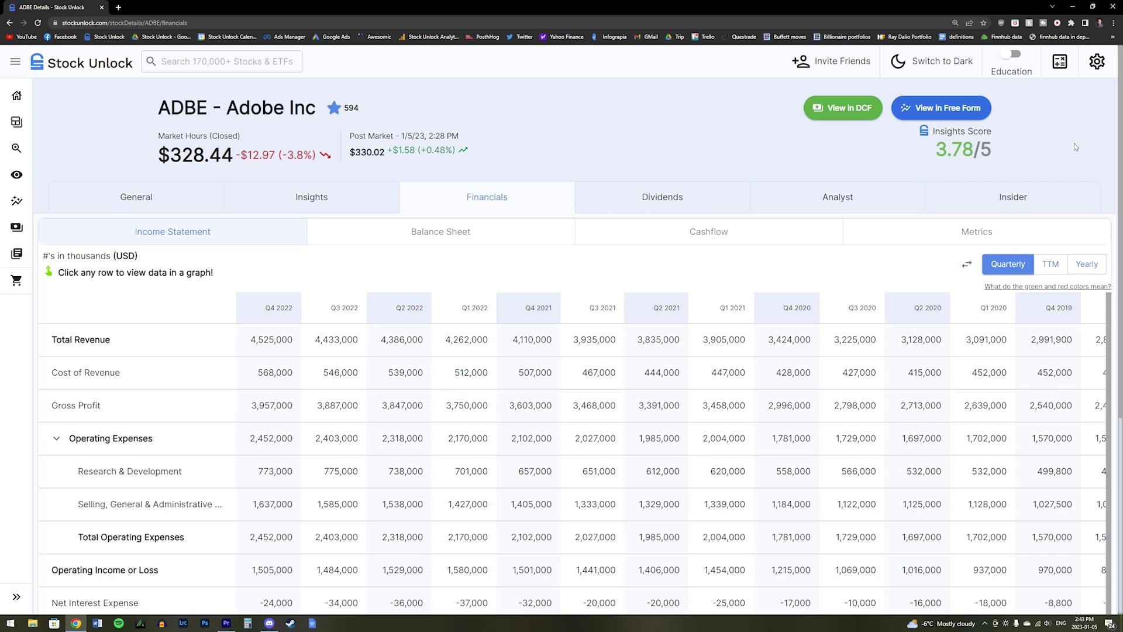
Step: Read the Education explanation of Revenue, then view Adobe's dividend data
click(1012, 55)
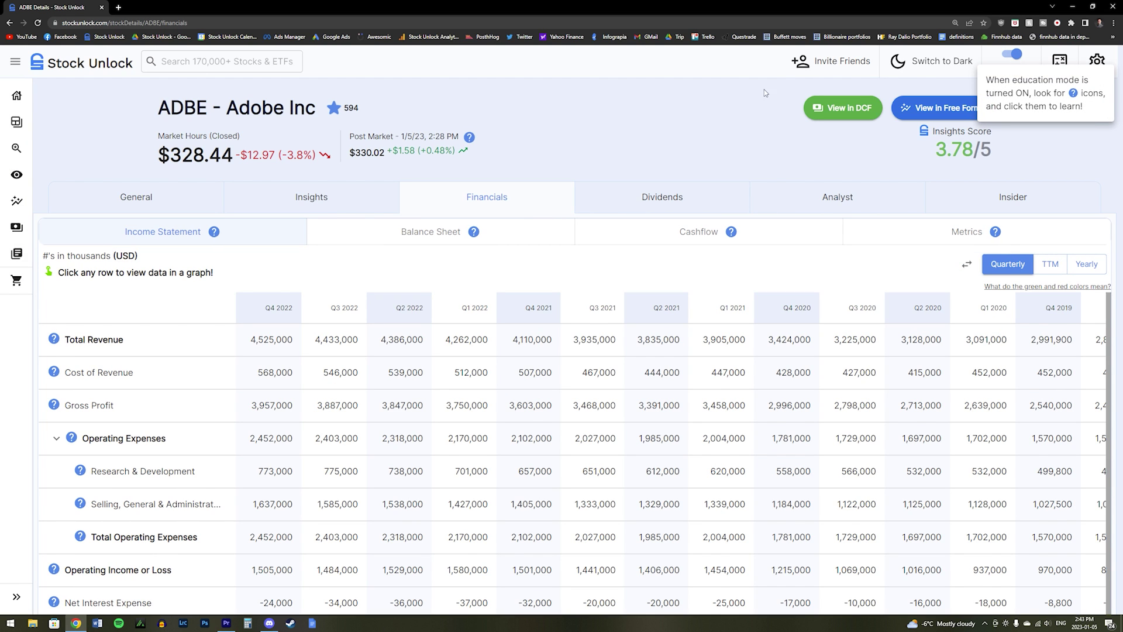
click(56, 343)
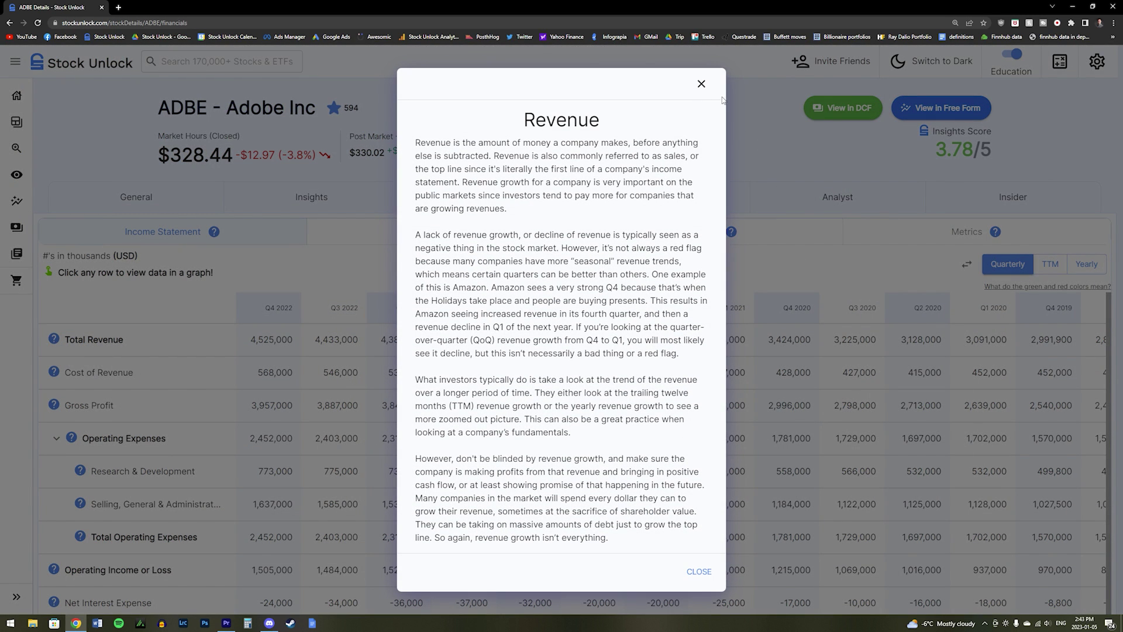
click(700, 85)
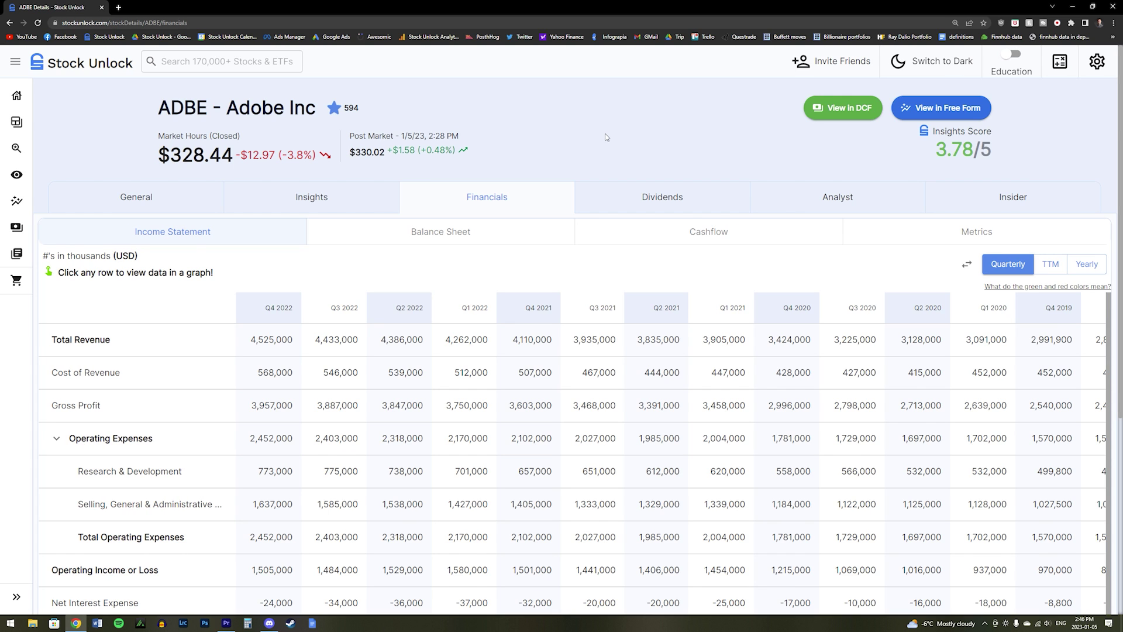
click(632, 197)
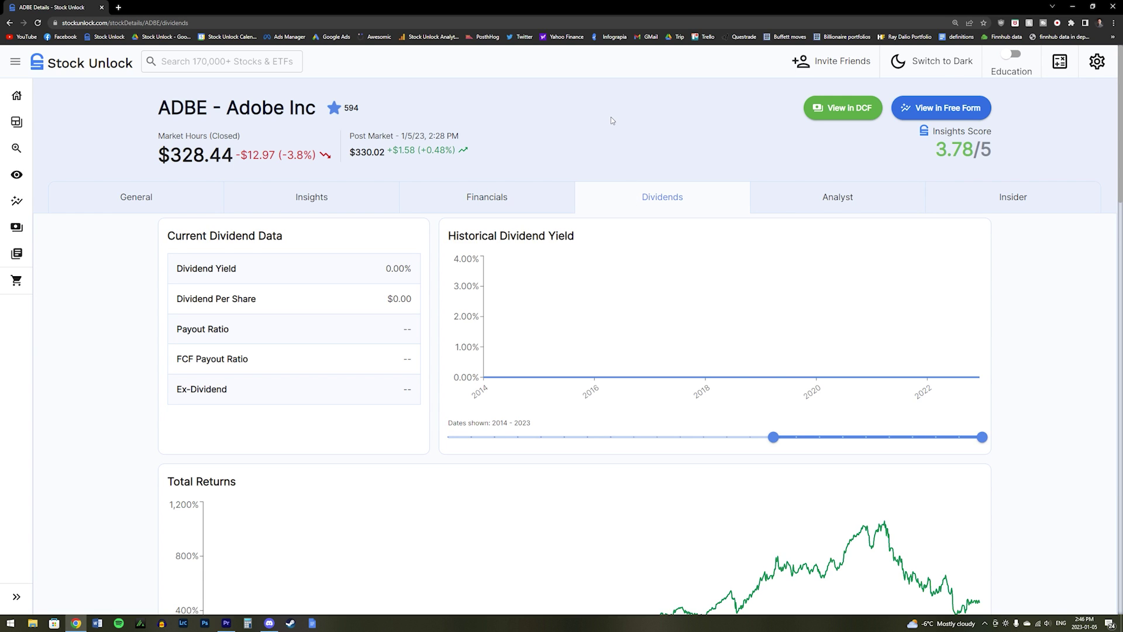
Step: Search for 'aapl' and open Apple Inc's stock page
click(248, 67)
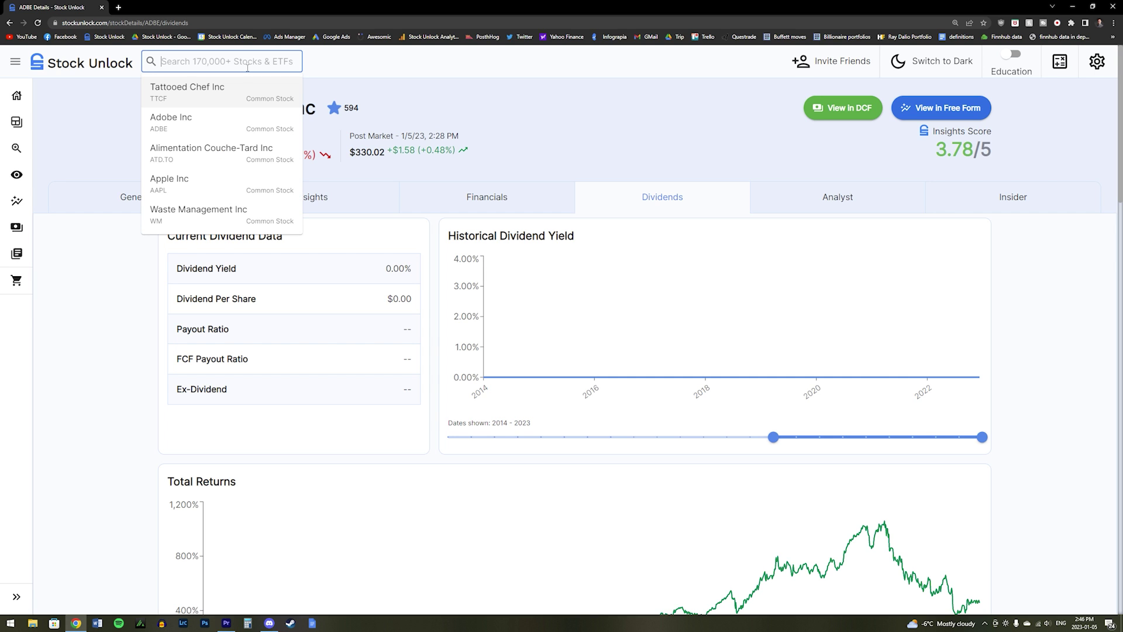
text(aapl)
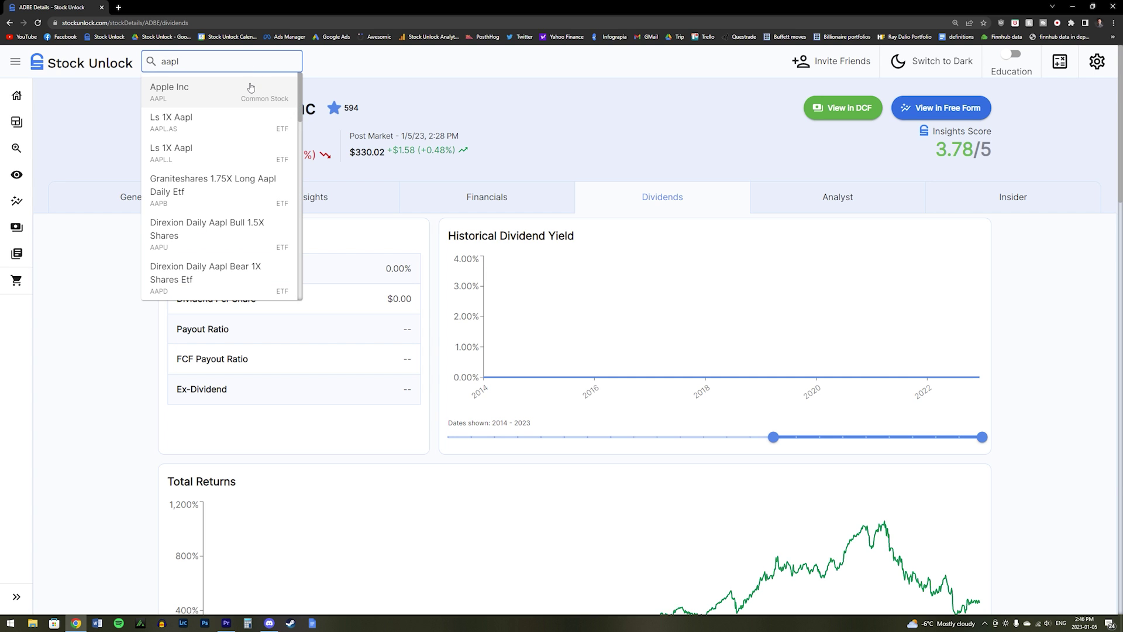
click(250, 88)
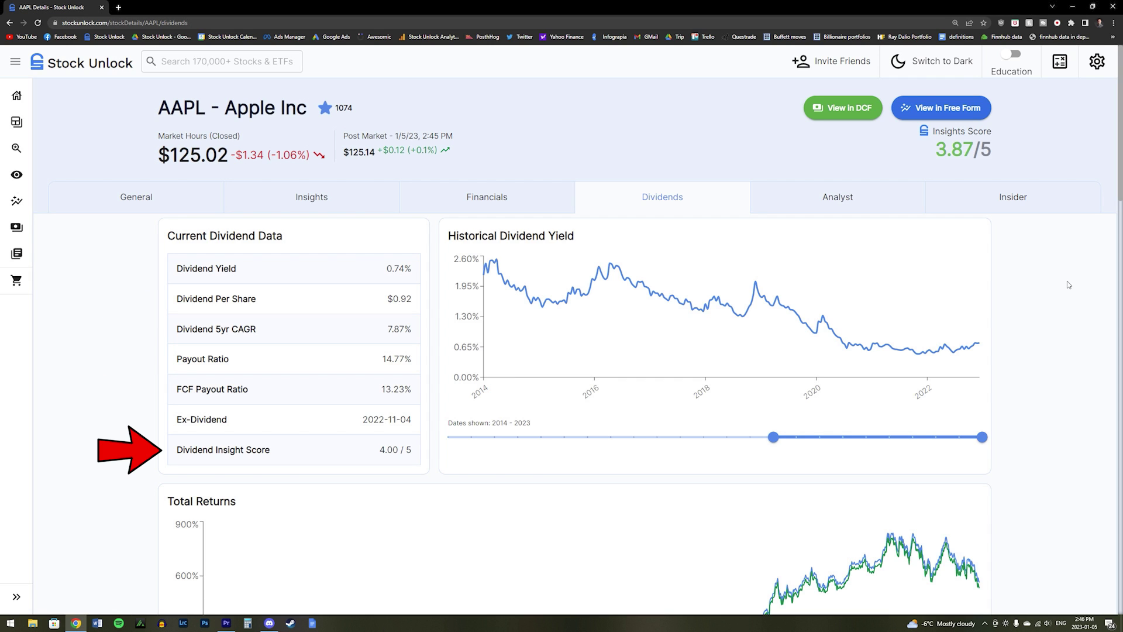
Step: Extend AAPL's Total Returns chart back to 2012
scroll(1067, 284, down, 5)
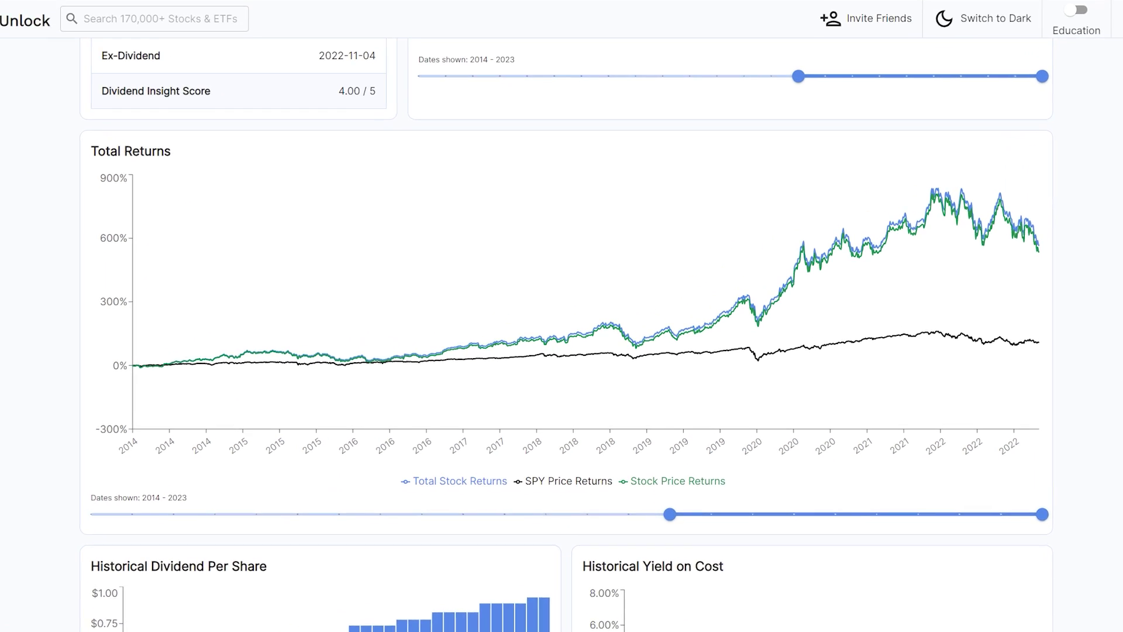
mouse_move(1039, 347)
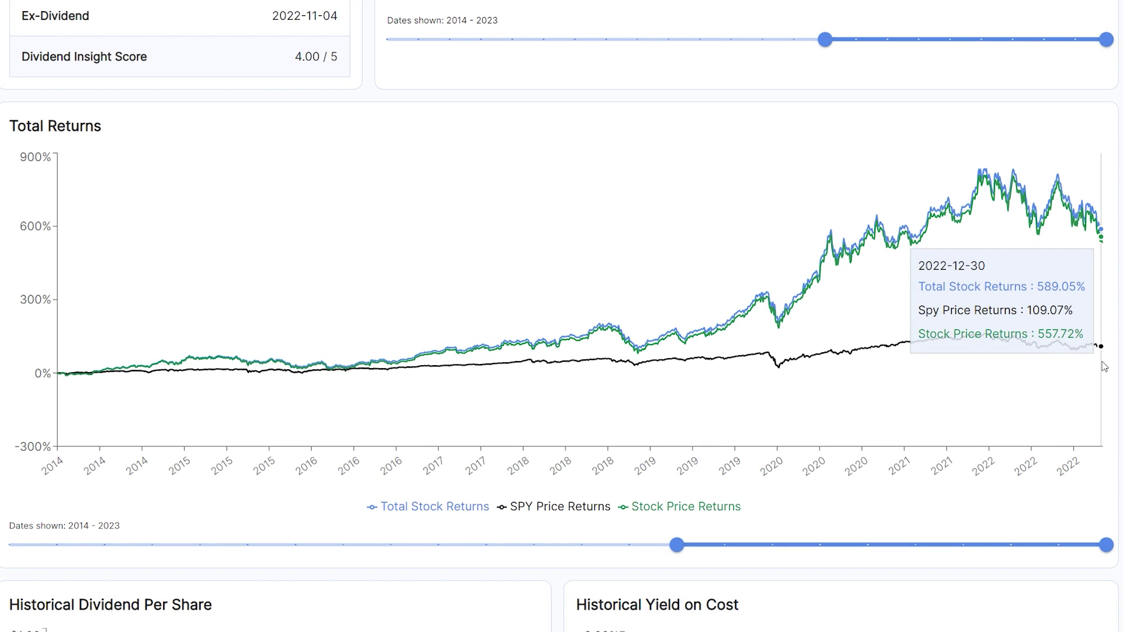
mouse_move(677, 544)
drag(677, 544, 582, 544)
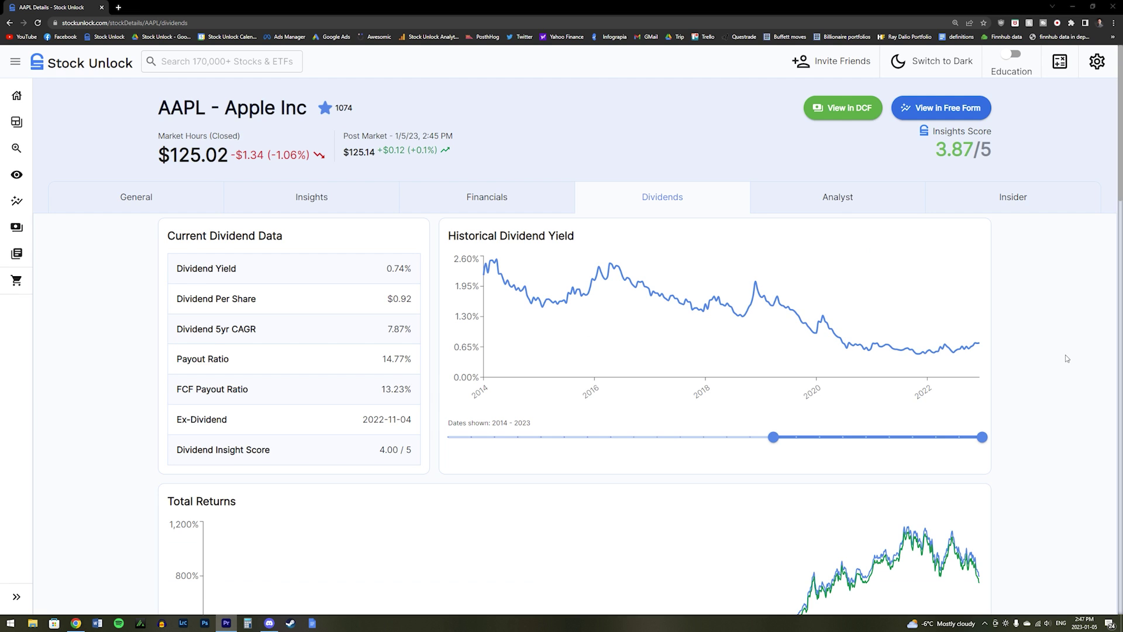
Step: Scroll down to the Historical Dividend Payments table
scroll(1065, 354, down, 2)
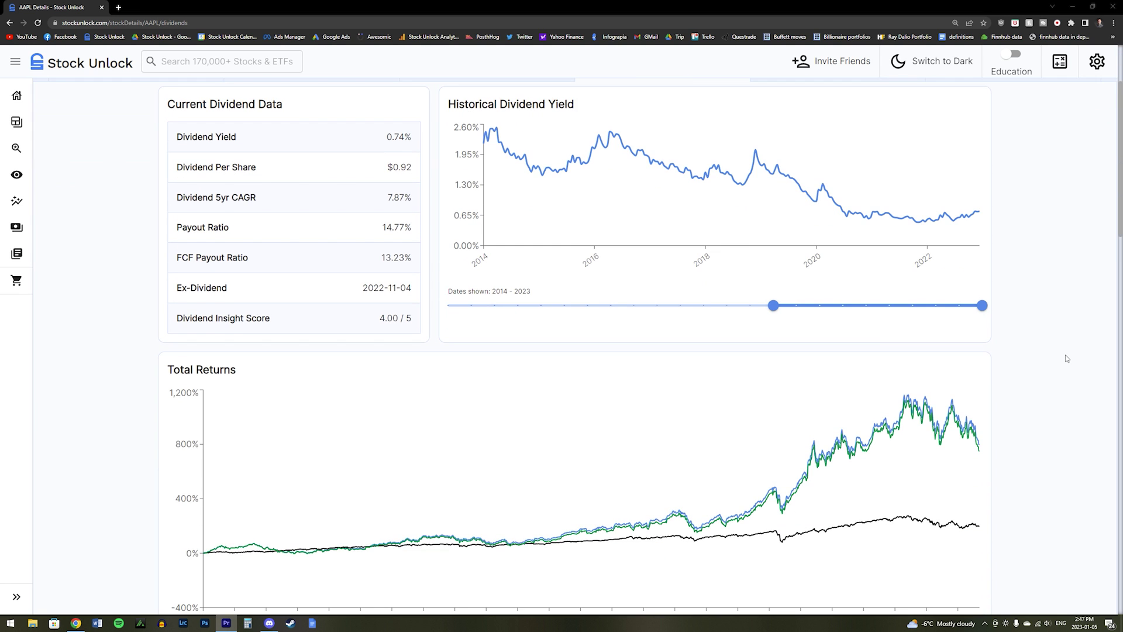
scroll(1065, 355, down, 3)
scroll(1065, 358, down, 3)
scroll(1065, 358, down, 2)
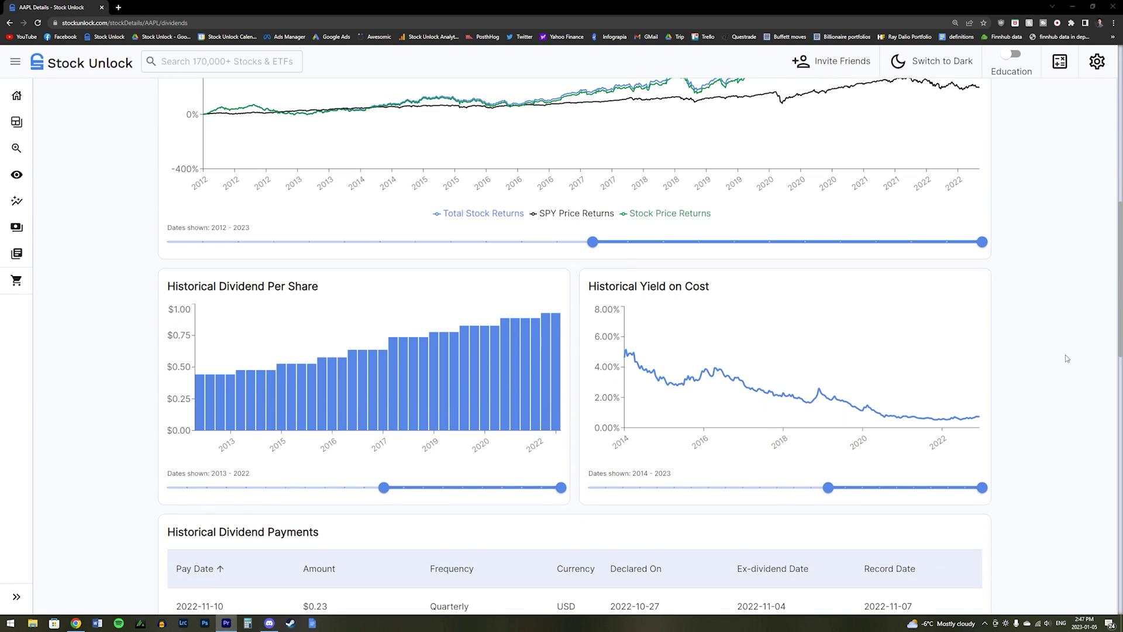
scroll(1066, 359, down, 6)
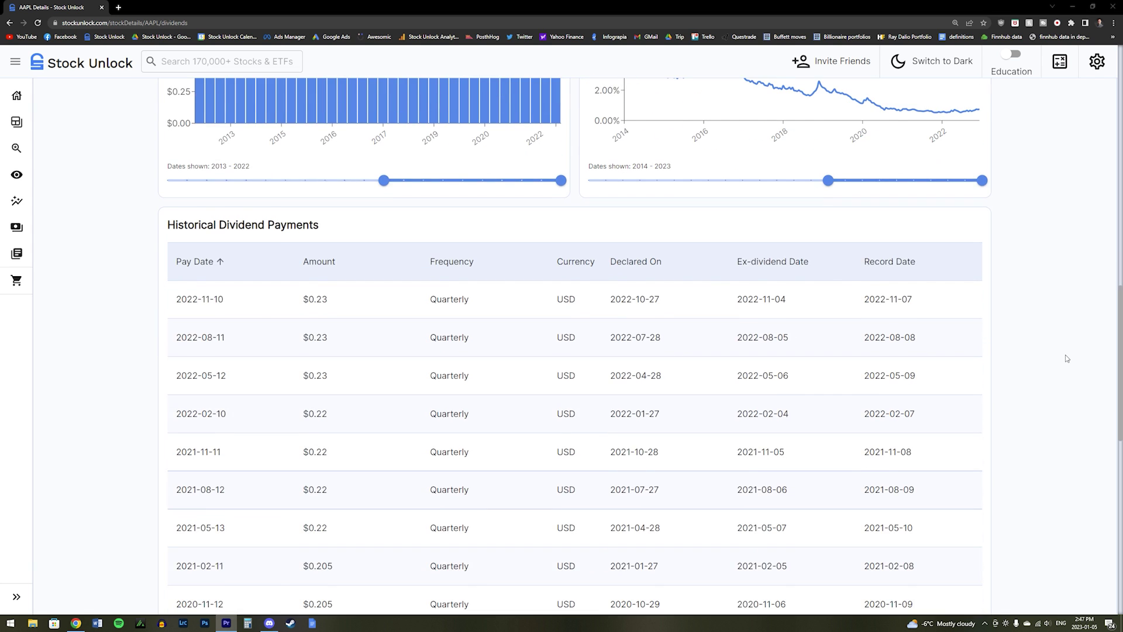
scroll(1067, 358, down, 2)
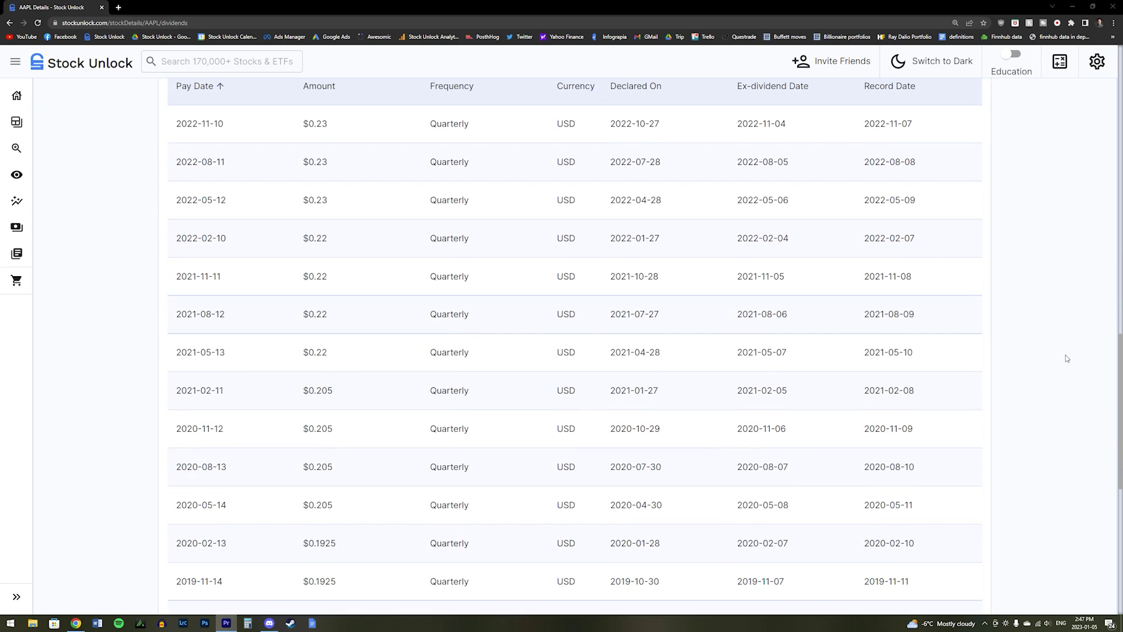
scroll(1067, 358, up, 8)
scroll(1067, 358, up, 11)
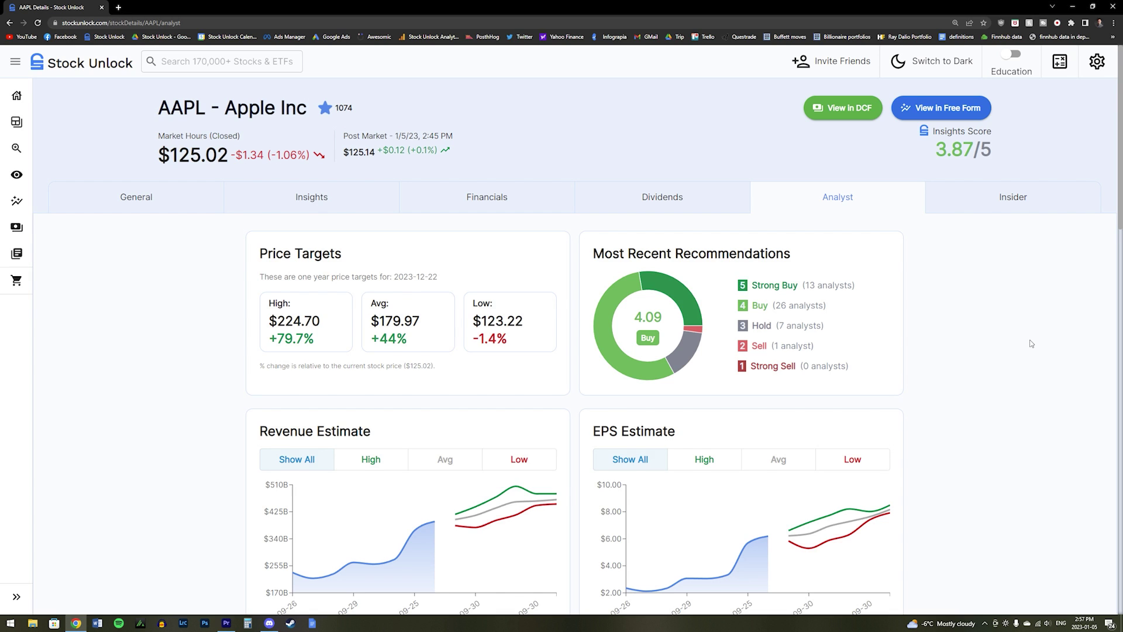
Step: Browse AAPL's analyst estimates, recommendation trends and ratings ($179.97 average target, 4.09 Buy)
scroll(1031, 343, down, 1)
scroll(1031, 343, down, 8)
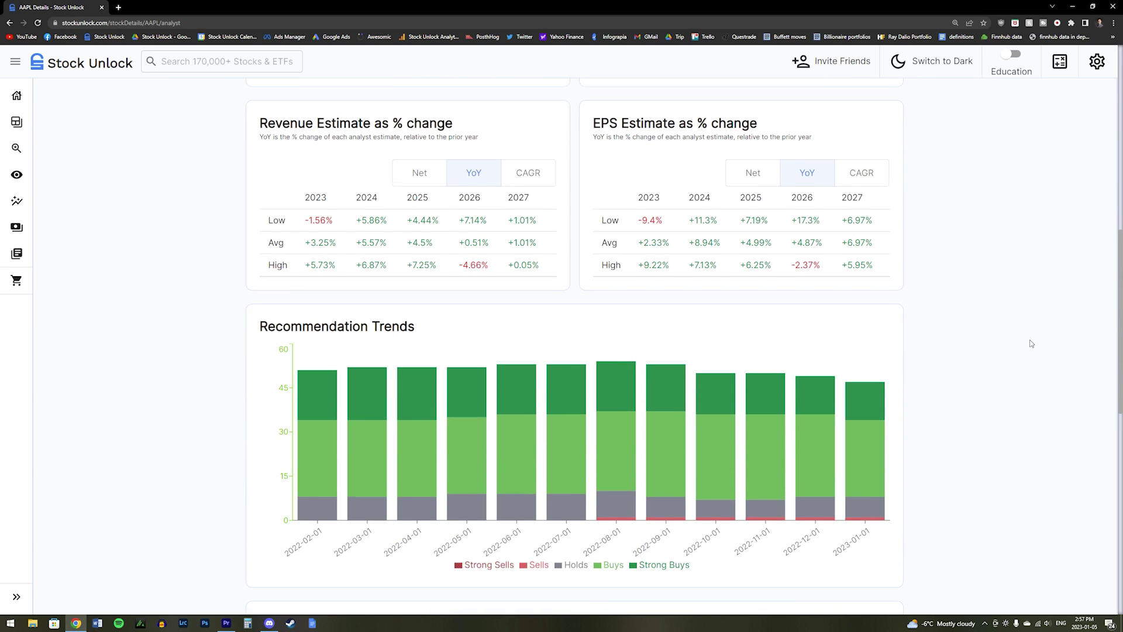
scroll(1031, 343, down, 9)
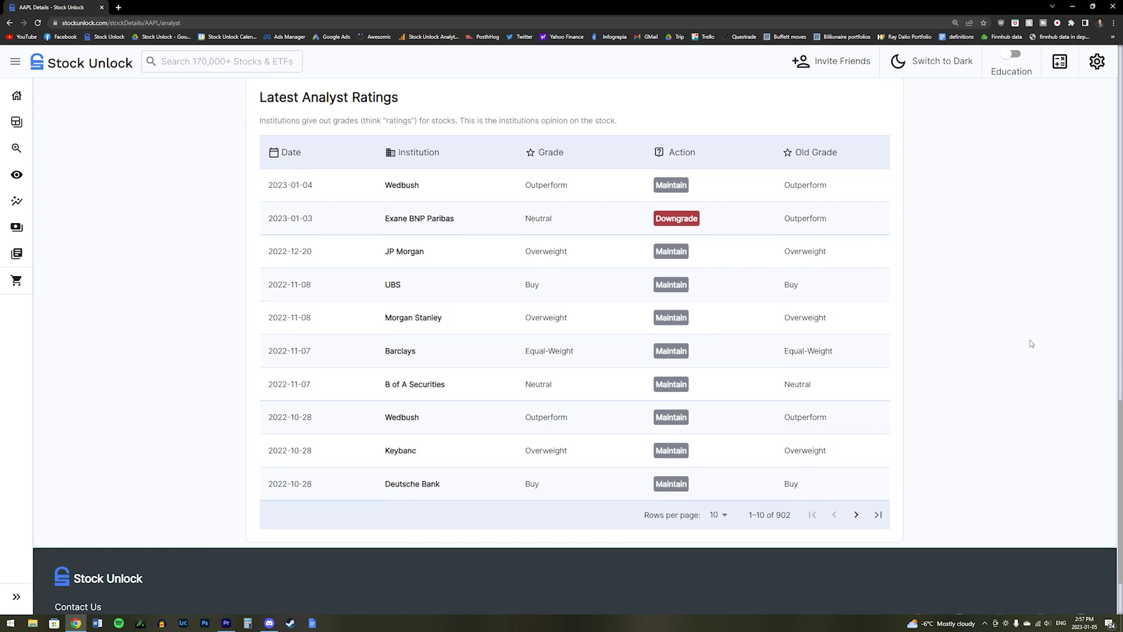
scroll(1031, 343, up, 18)
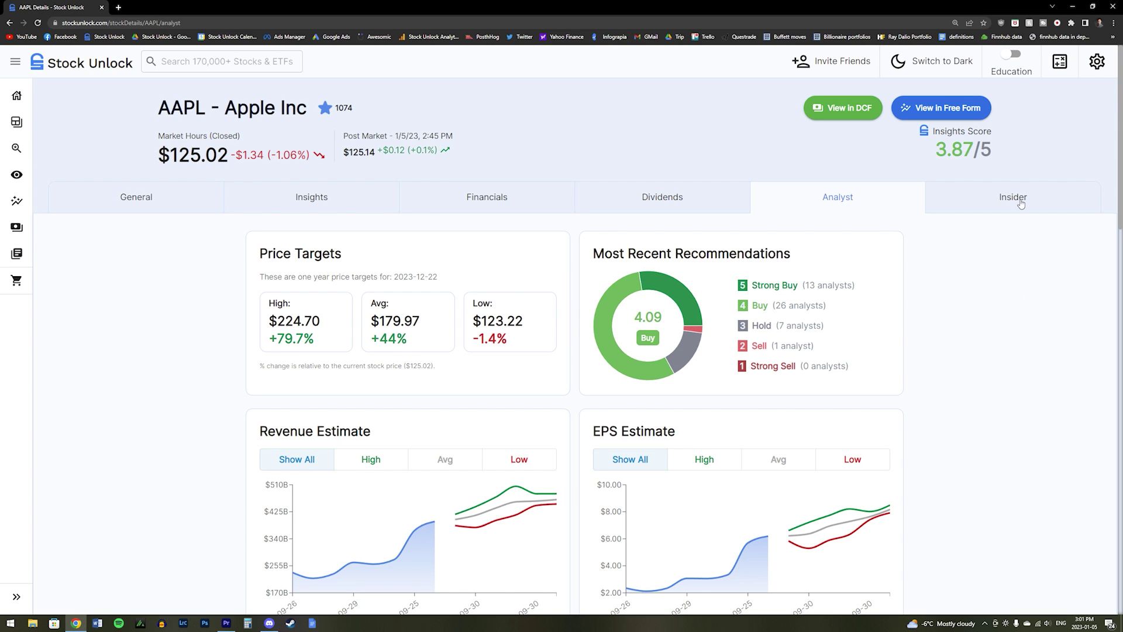
click(1019, 202)
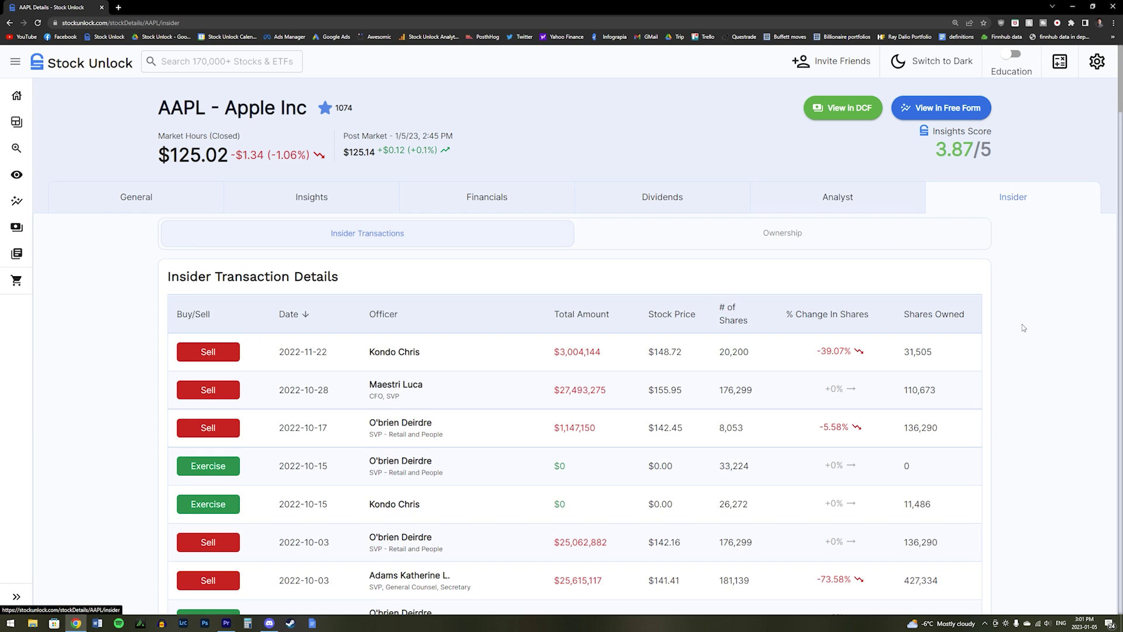
Step: Browse AAPL's insider transactions and institutional ownership, then return to Insider Transactions
scroll(1022, 326, down, 3)
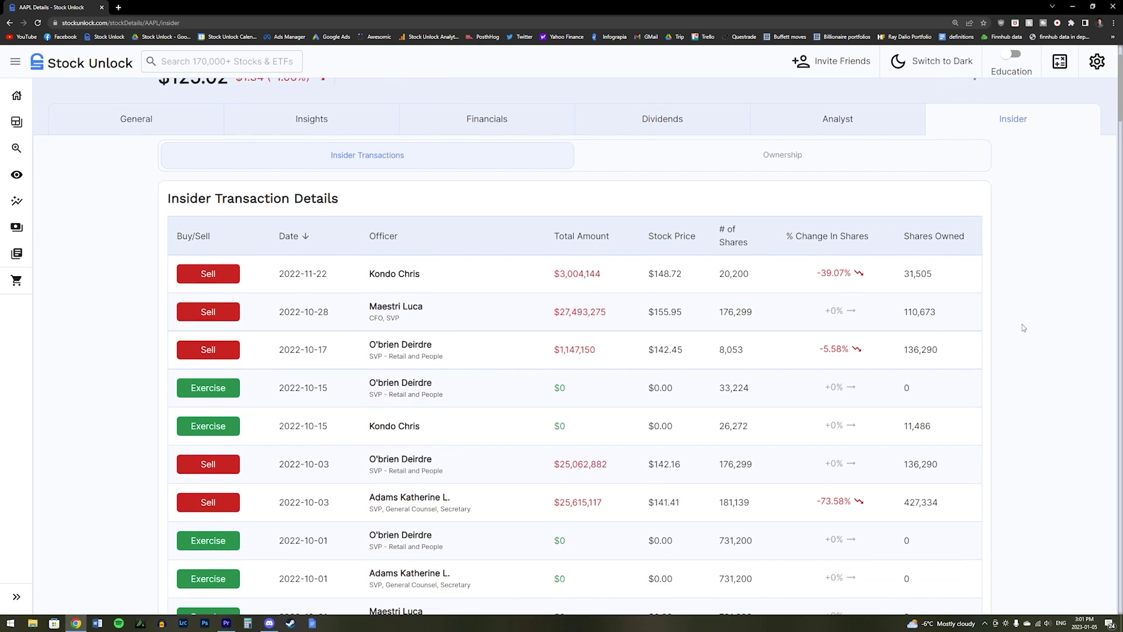
scroll(1022, 327, down, 4)
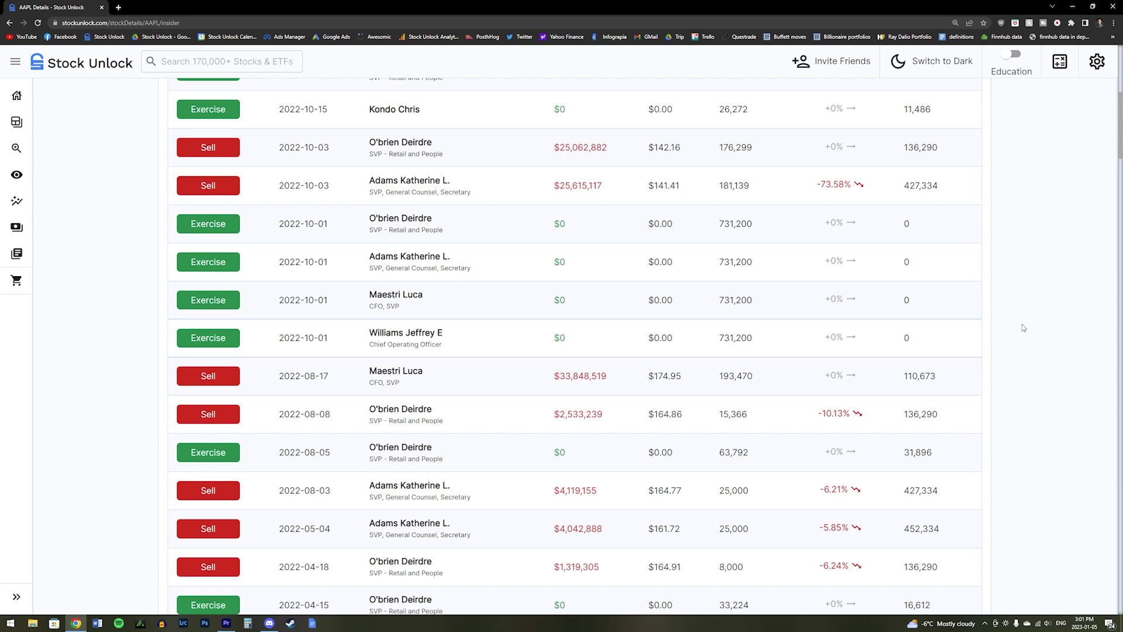
scroll(1022, 327, up, 7)
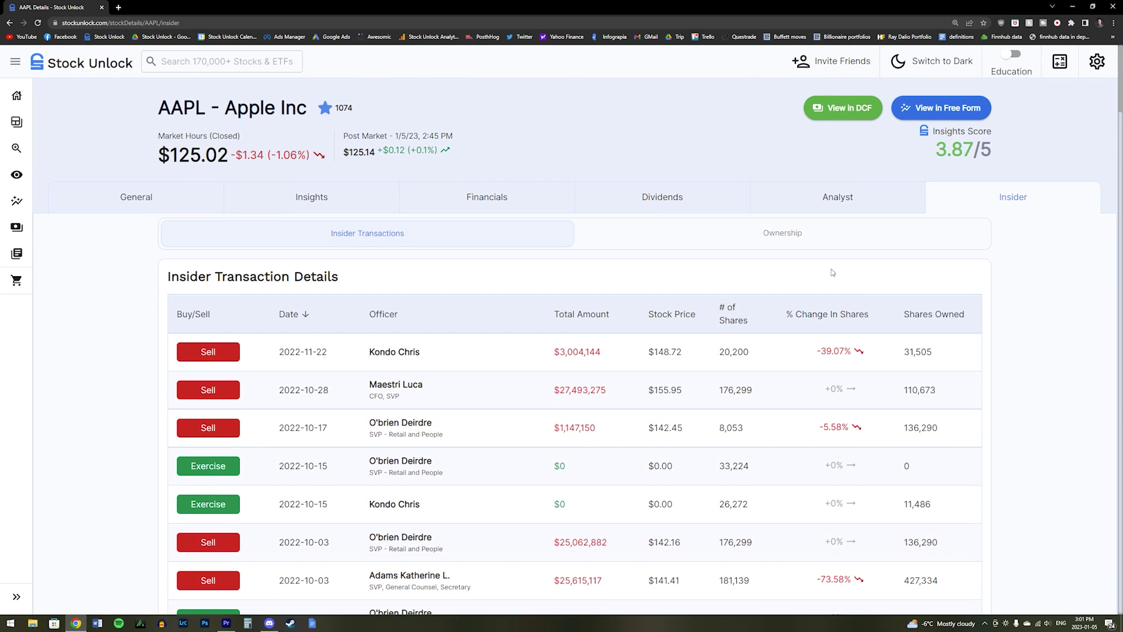
click(813, 237)
scroll(1040, 344, down, 3)
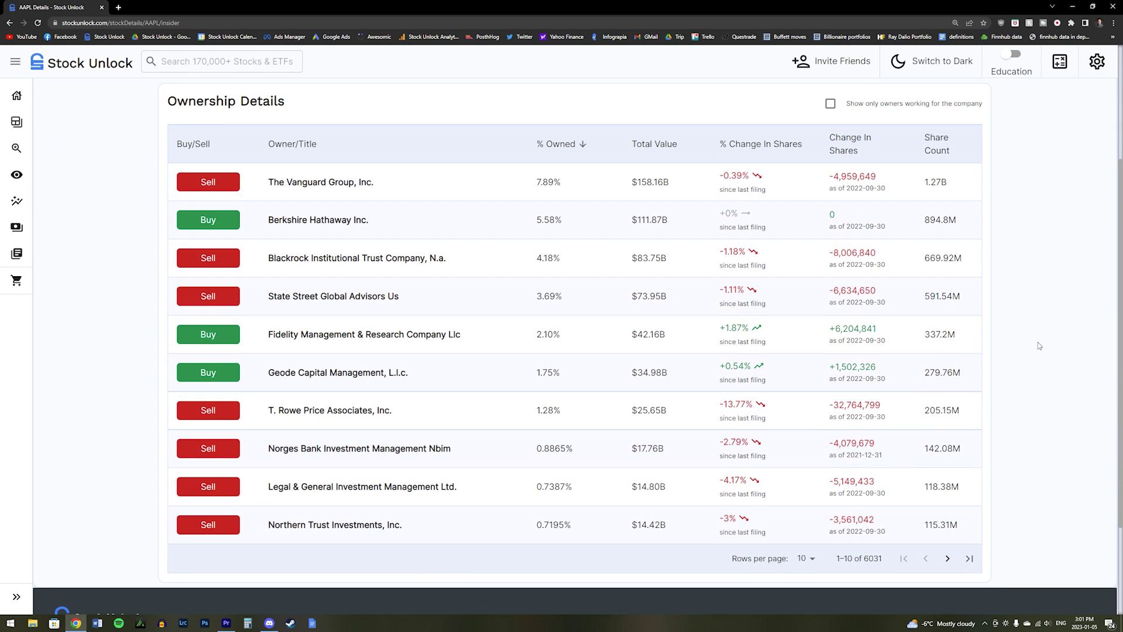
scroll(1039, 346, up, 3)
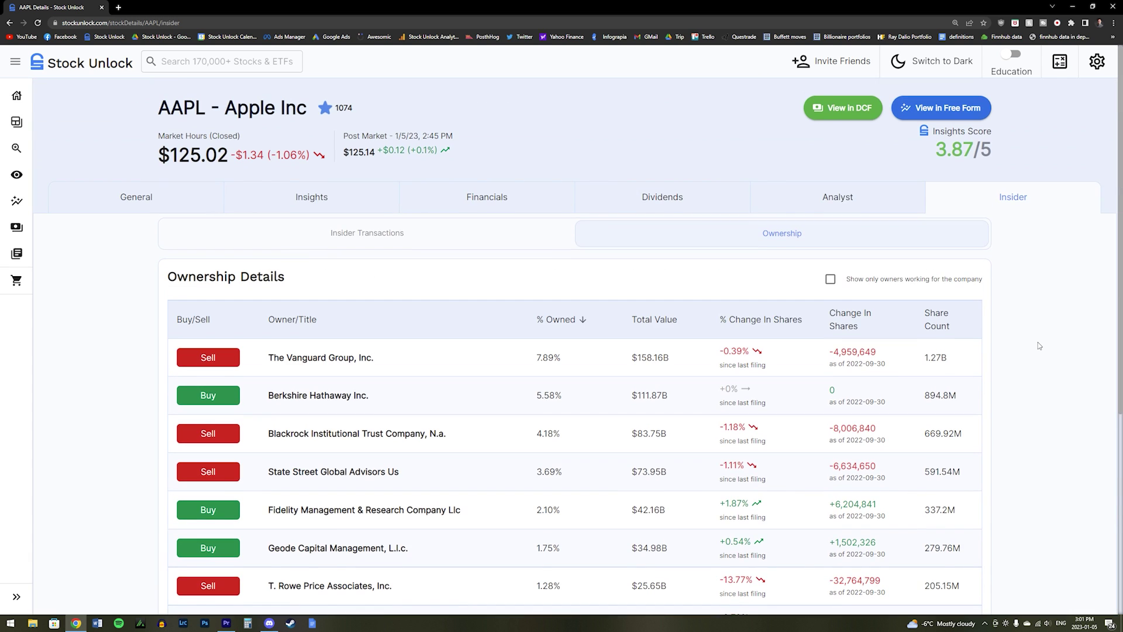
click(409, 234)
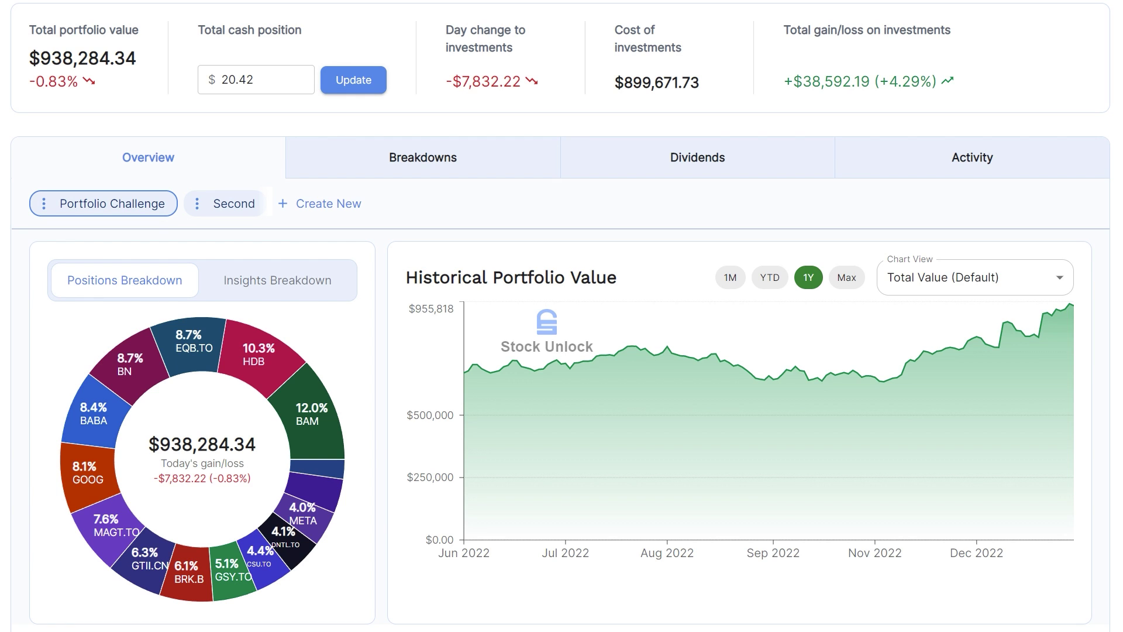
Step: Preview Insights Breakdown, then cycle the chart through SPY Compare, % Change and back to Total Value
click(312, 282)
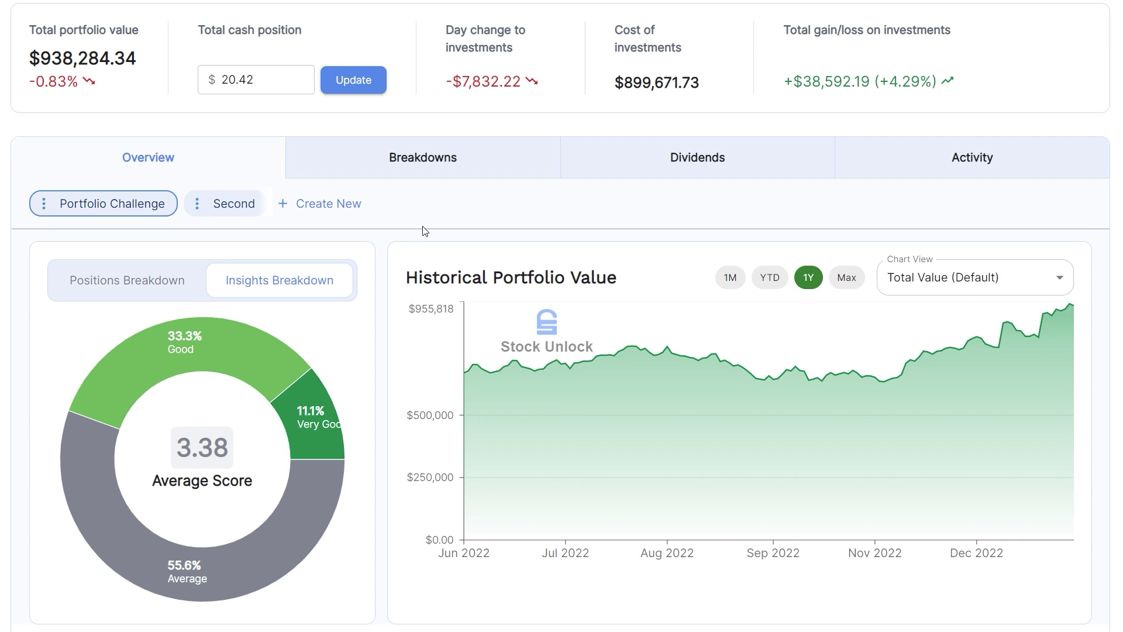
click(126, 280)
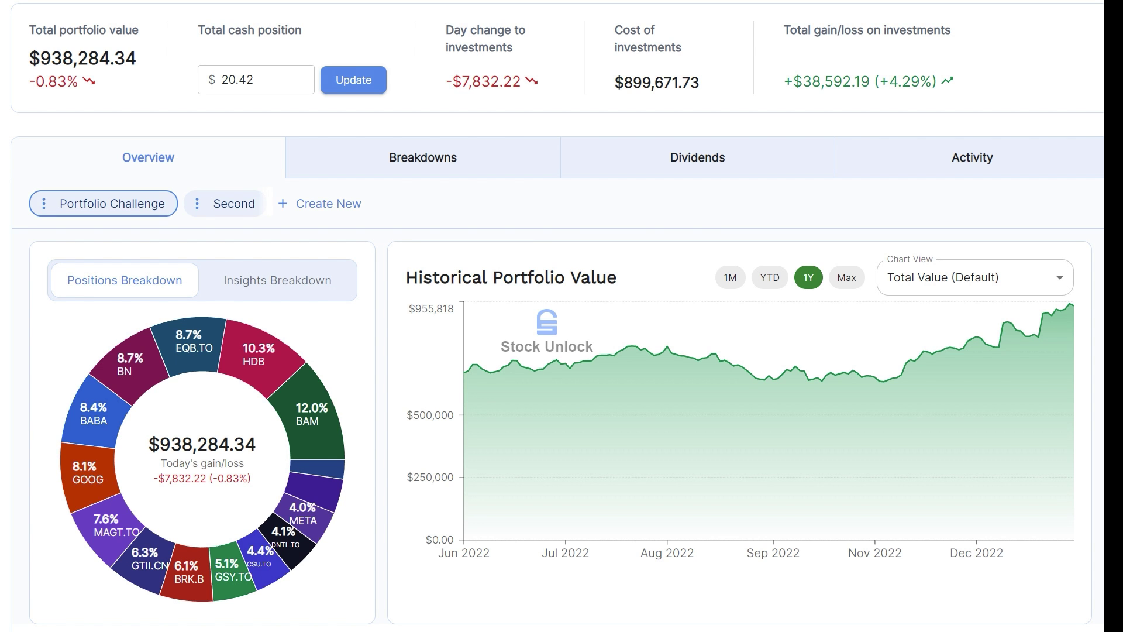
click(1025, 281)
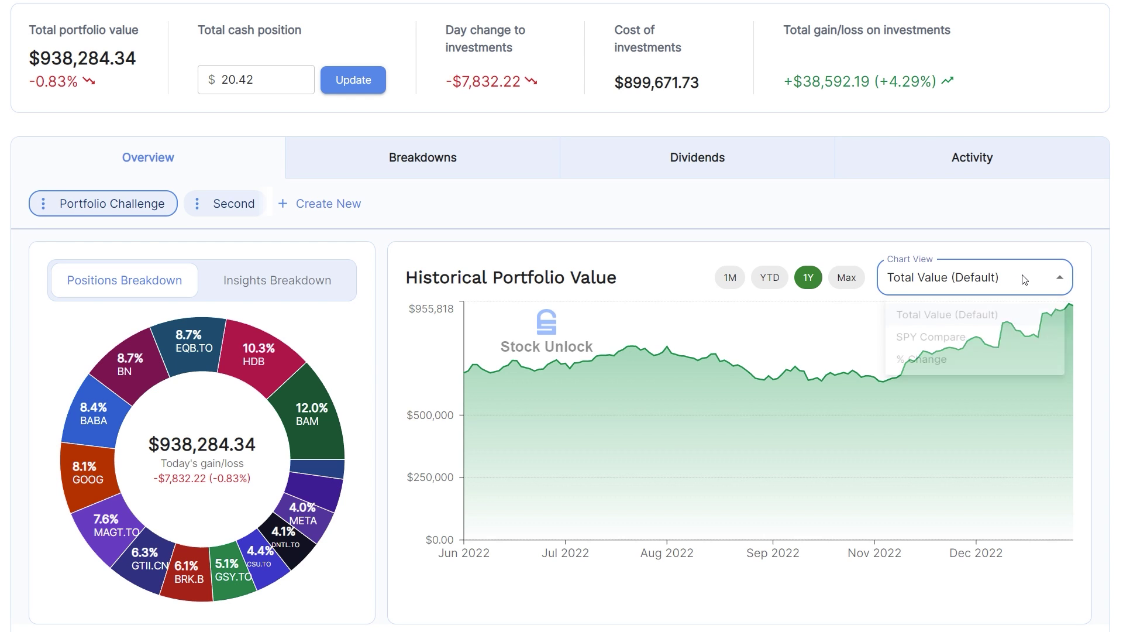
click(997, 346)
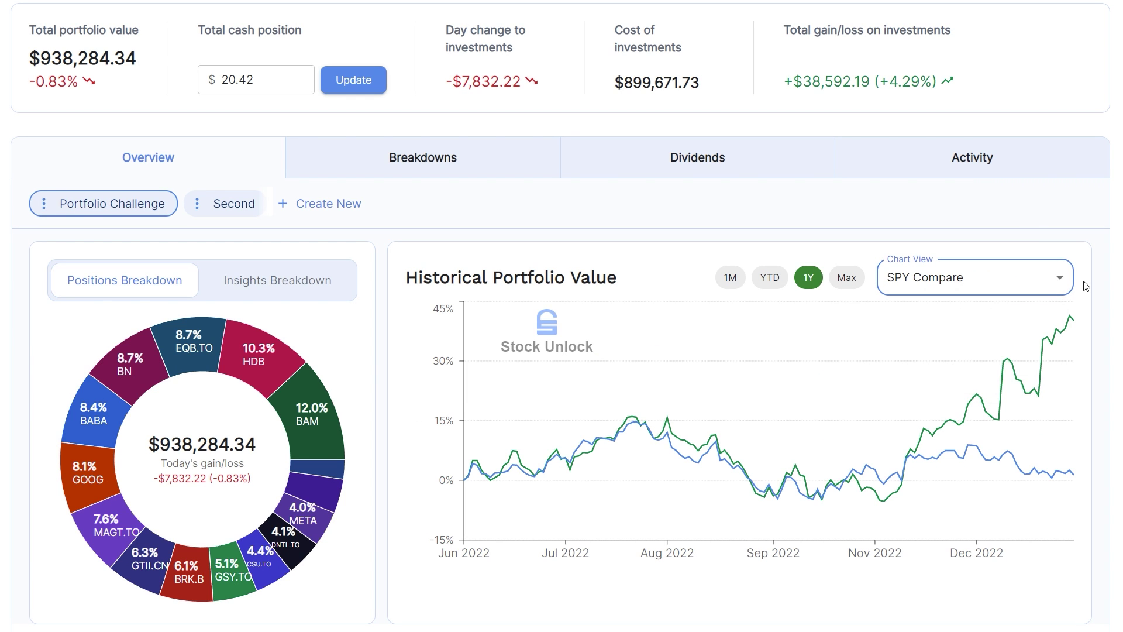
click(1057, 280)
click(930, 369)
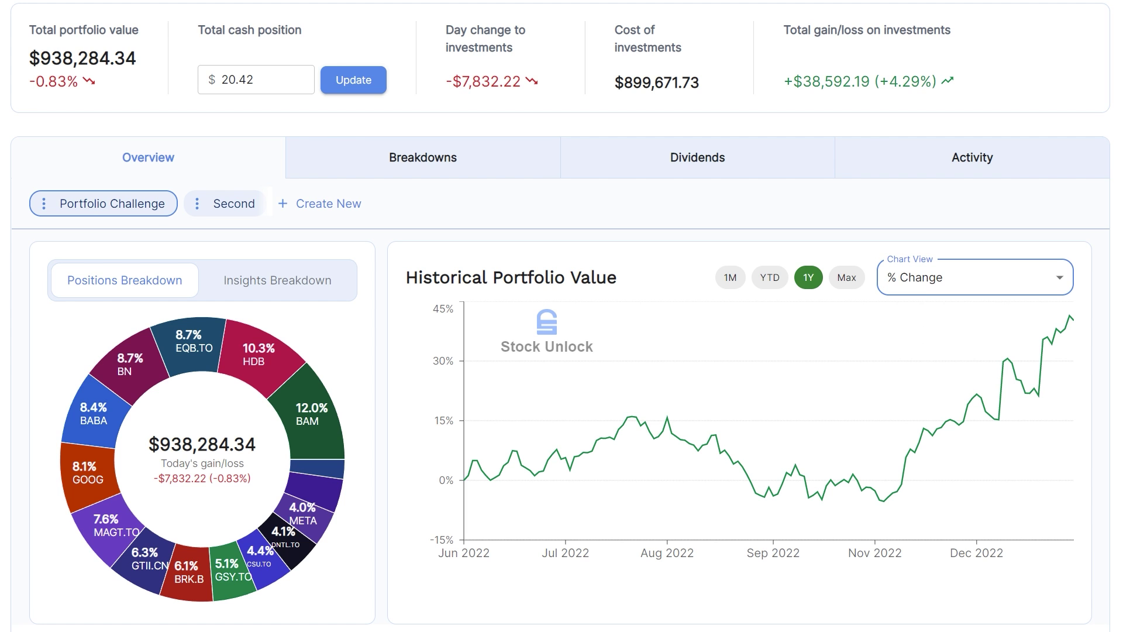
click(1057, 280)
click(1010, 321)
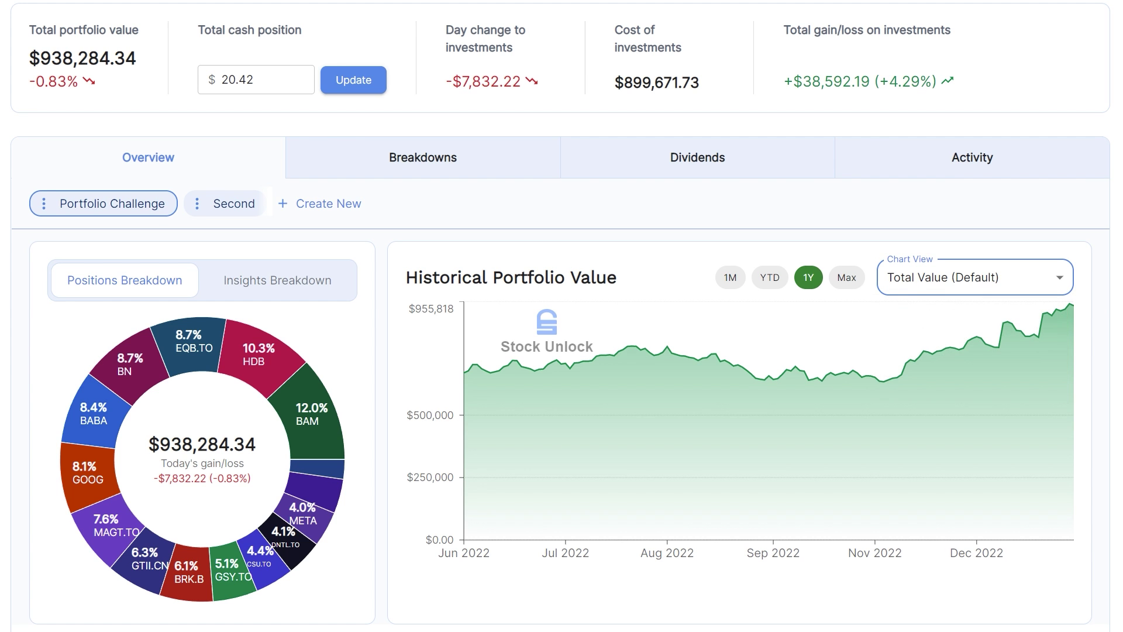
scroll(562, 316, down, 10)
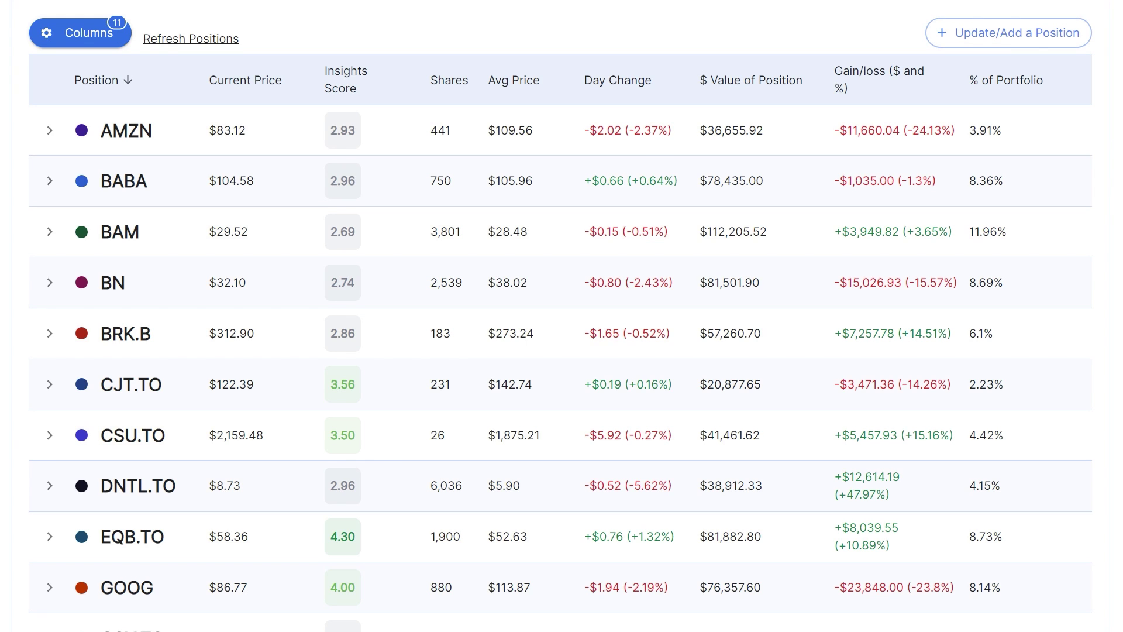
Step: Add the Div & Yield column to the positions table
click(91, 28)
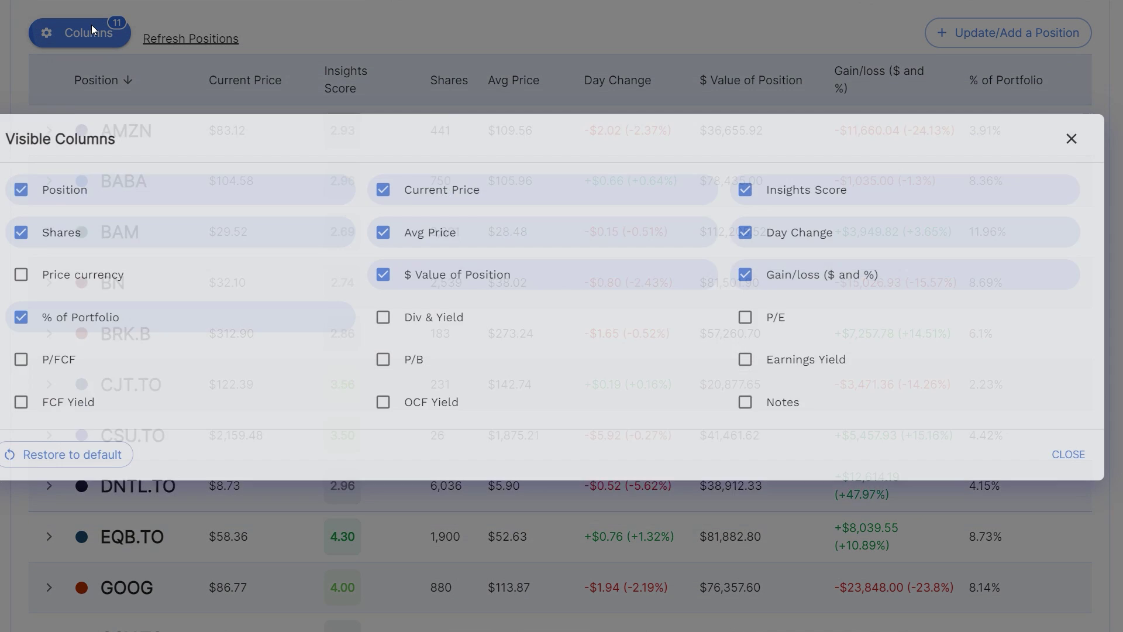
click(384, 355)
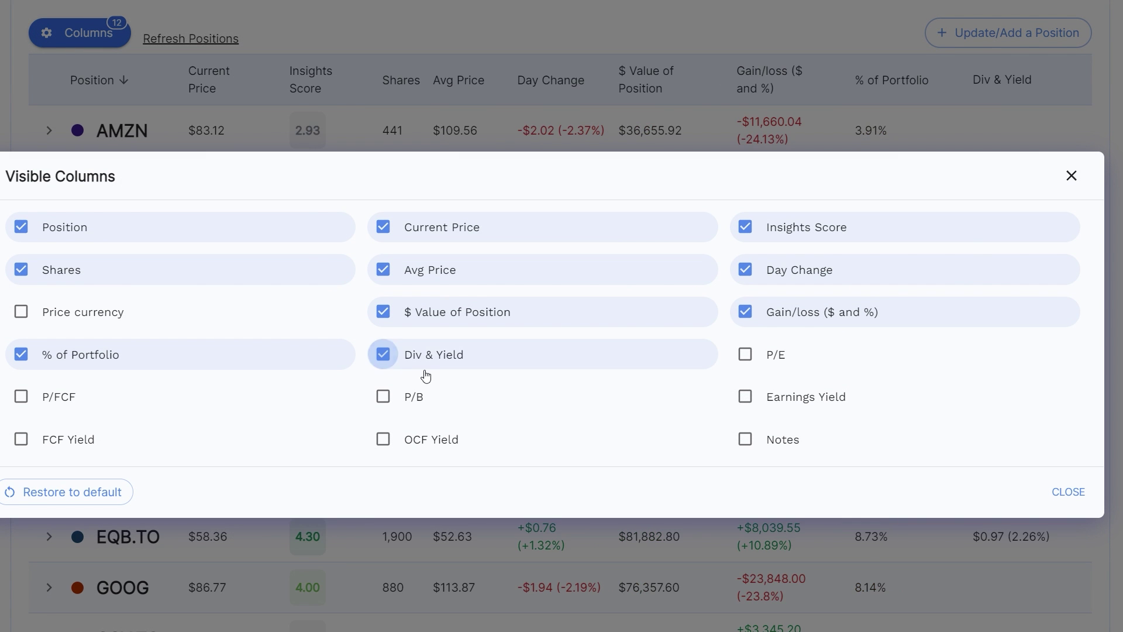
click(1070, 493)
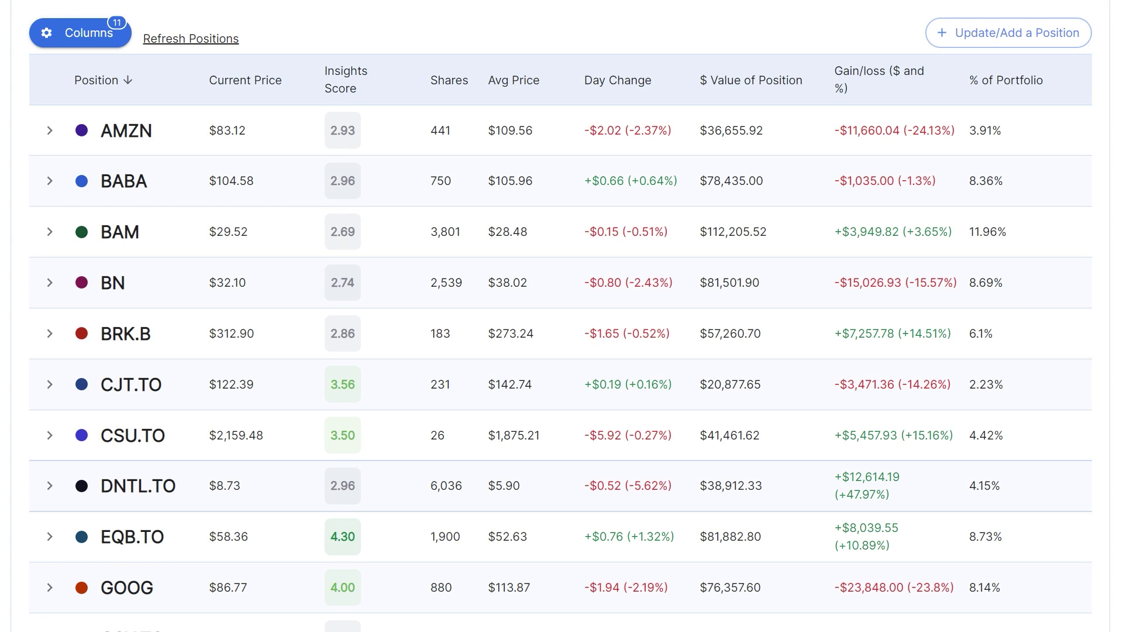
Step: Sort positions by Insights Score, highest first, expand HDB, then show Breakdowns
click(408, 83)
click(407, 82)
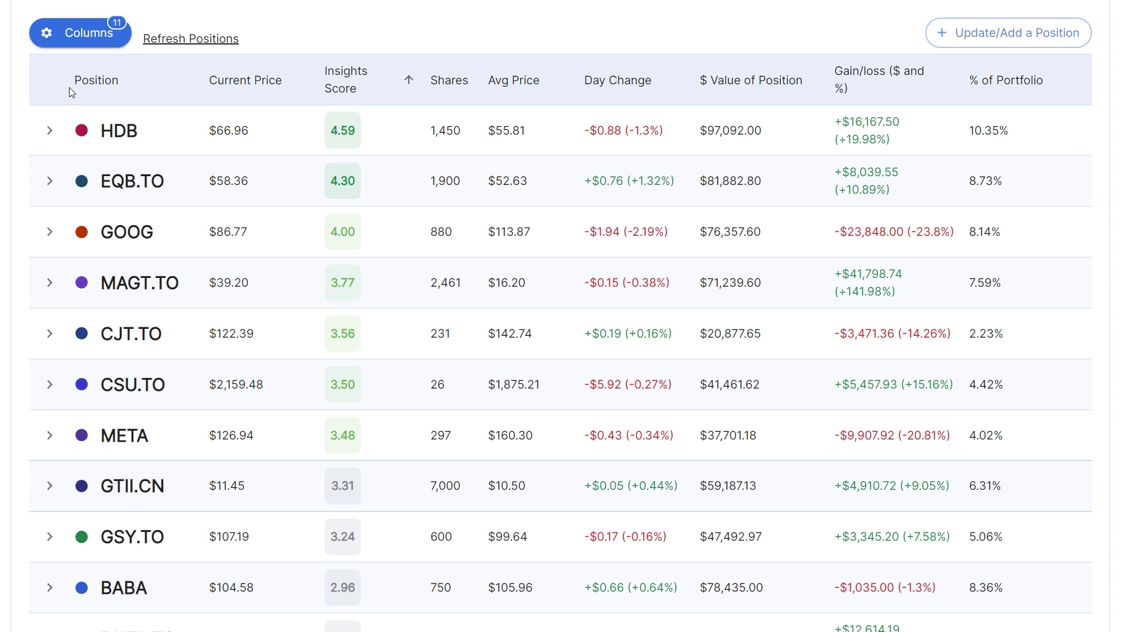
click(110, 135)
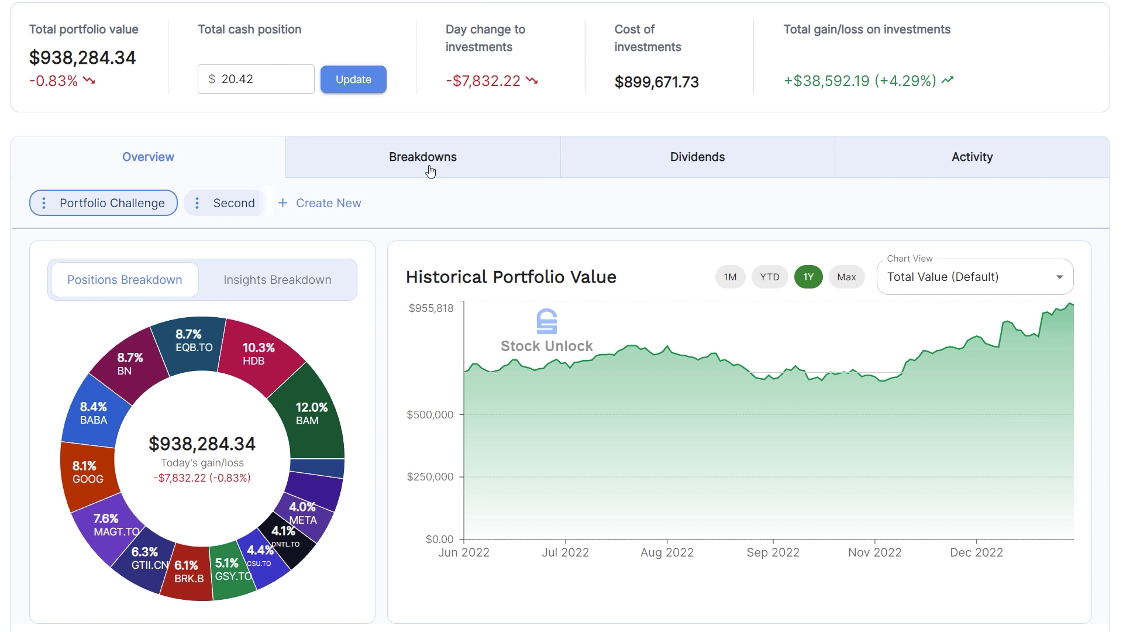
click(426, 168)
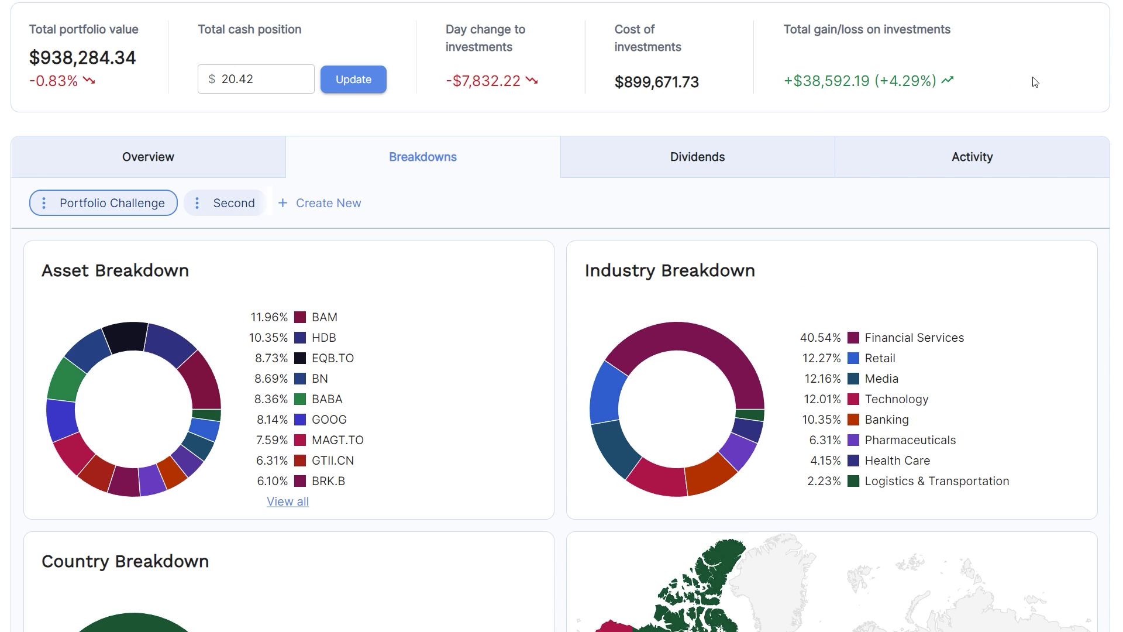
Step: Scroll through the portfolio's asset, industry and country breakdowns
scroll(1111, 105, down, 3)
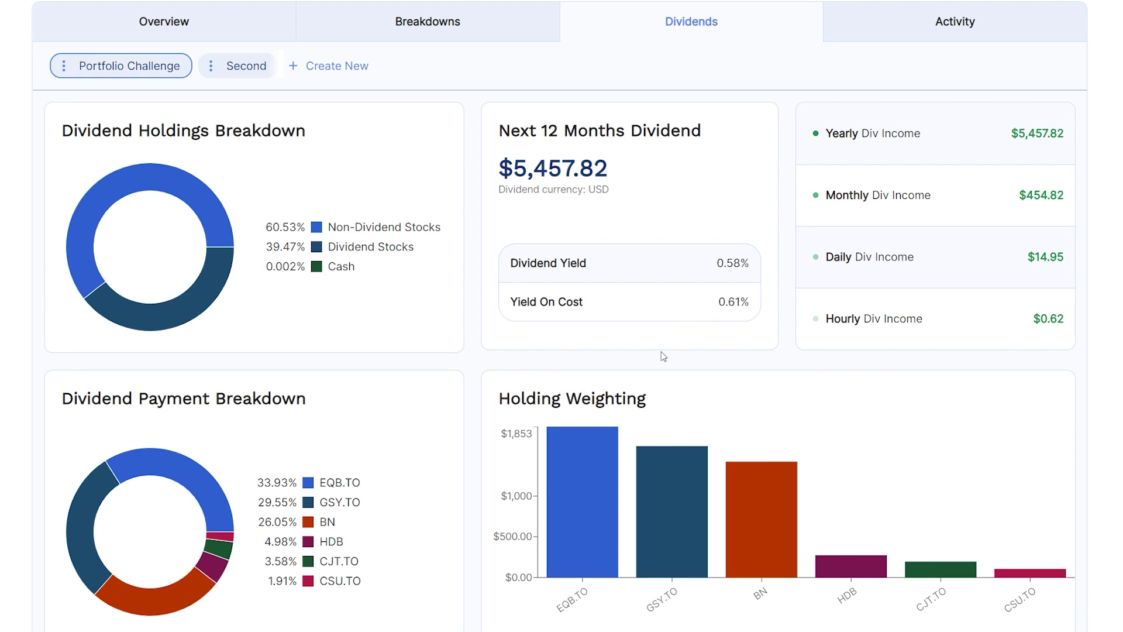
Step: Scroll down to the Total Dividends Amount table
mouse_move(675, 466)
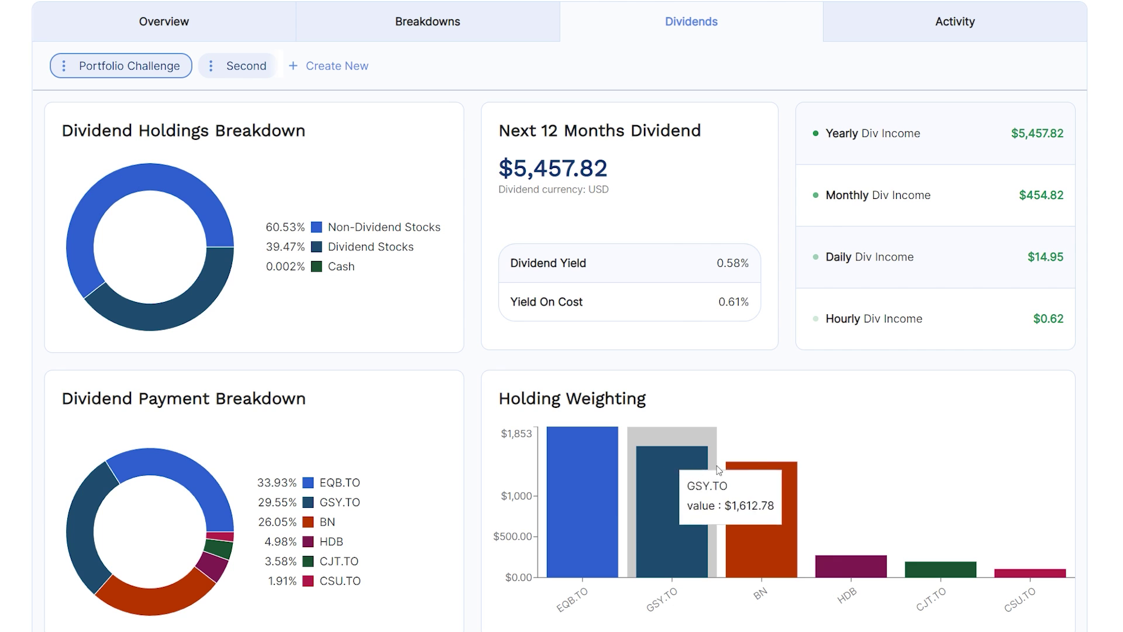
mouse_move(802, 445)
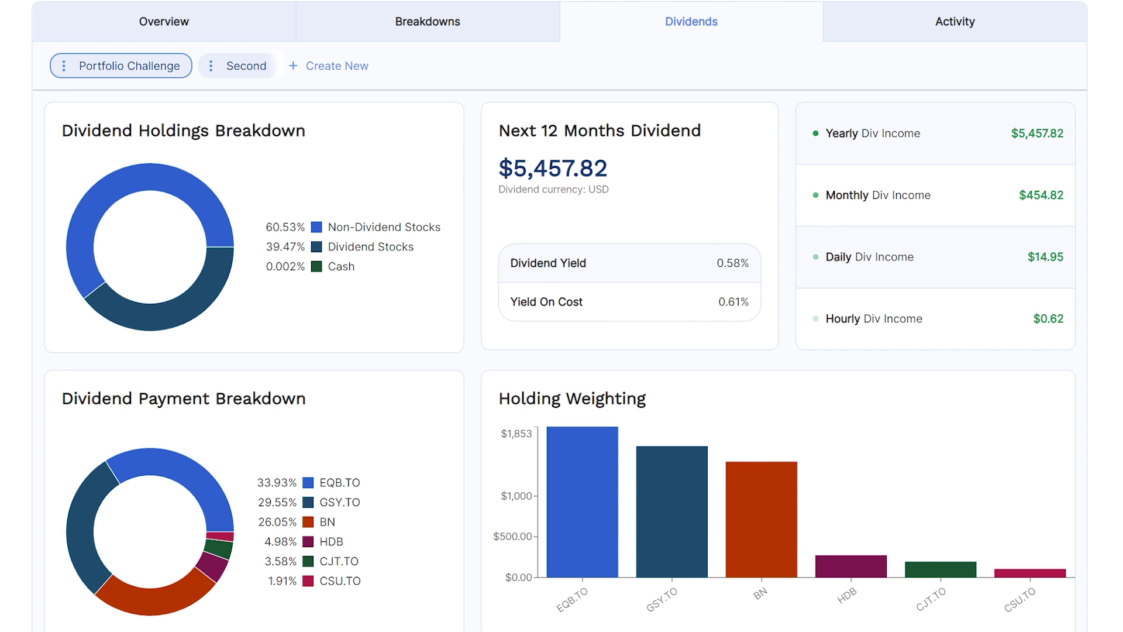
scroll(854, 473, down, 10)
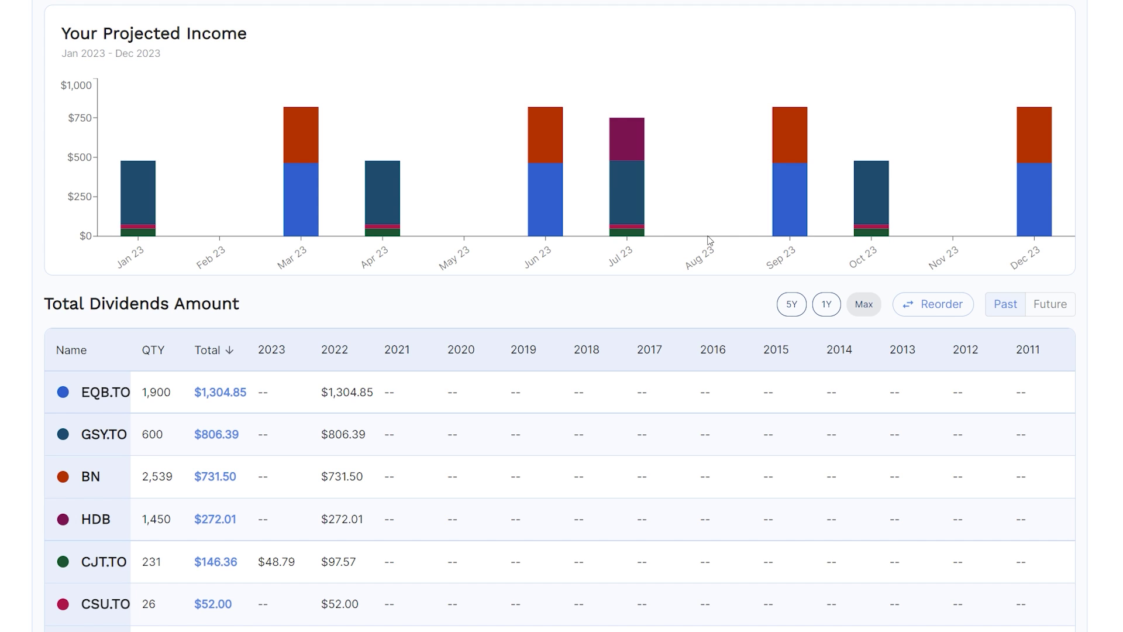
mouse_move(564, 201)
Step: Switch dividends to Future, Past, then Future again, and scroll to the Sector and Country charts
click(1052, 305)
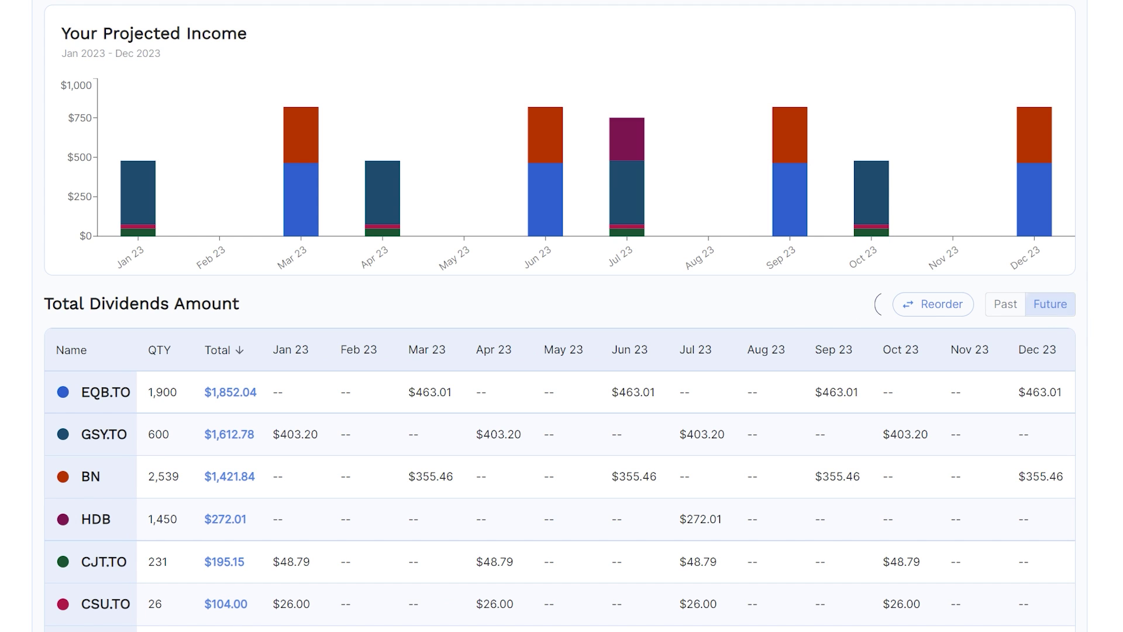
click(1002, 306)
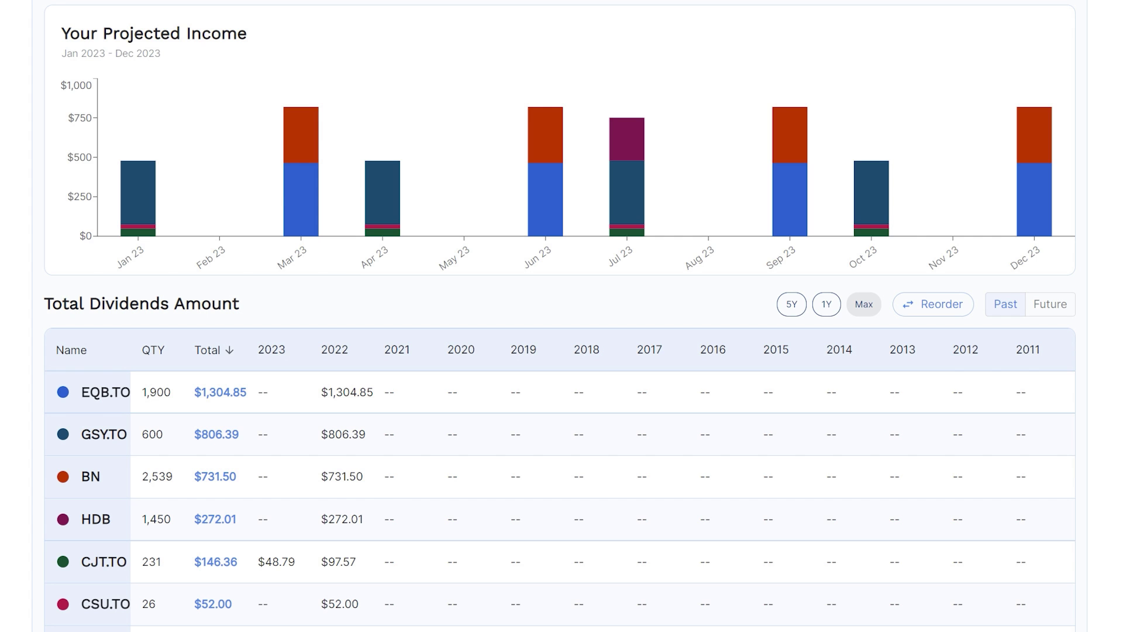
click(1050, 304)
scroll(560, 316, down, 10)
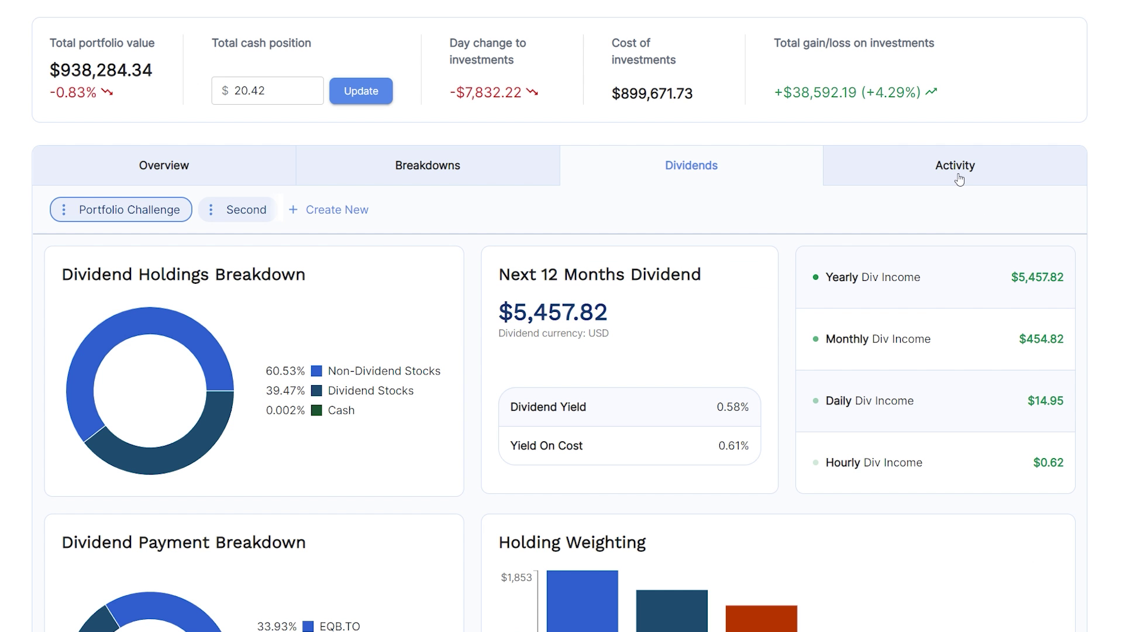
Step: Open the portfolio's Activity tab and look over its history
click(957, 170)
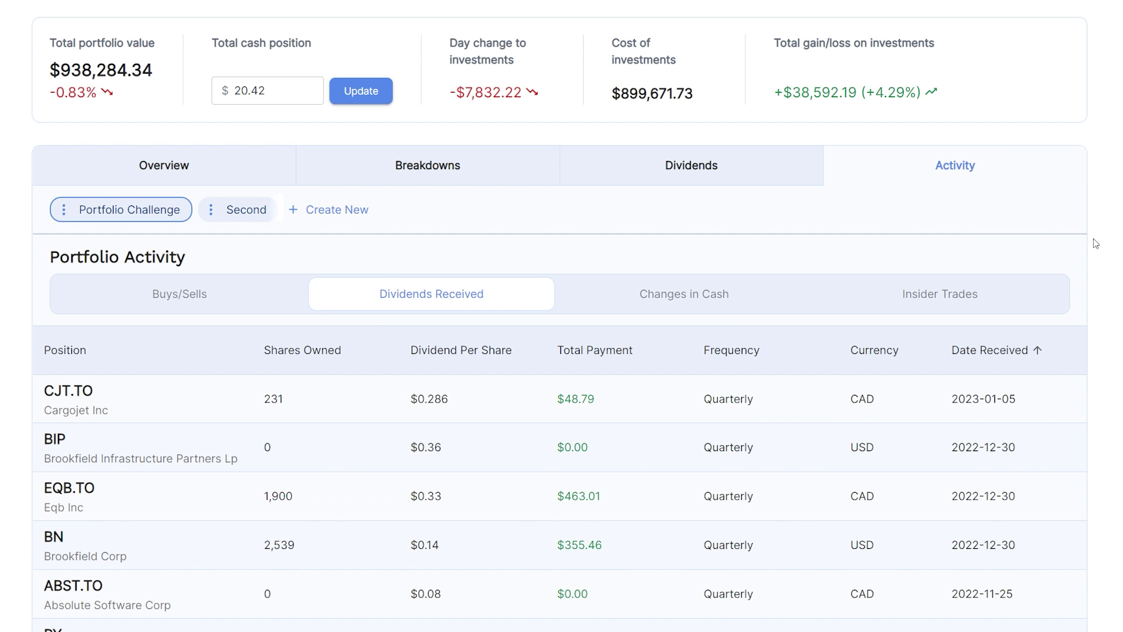
scroll(562, 351, down, 3)
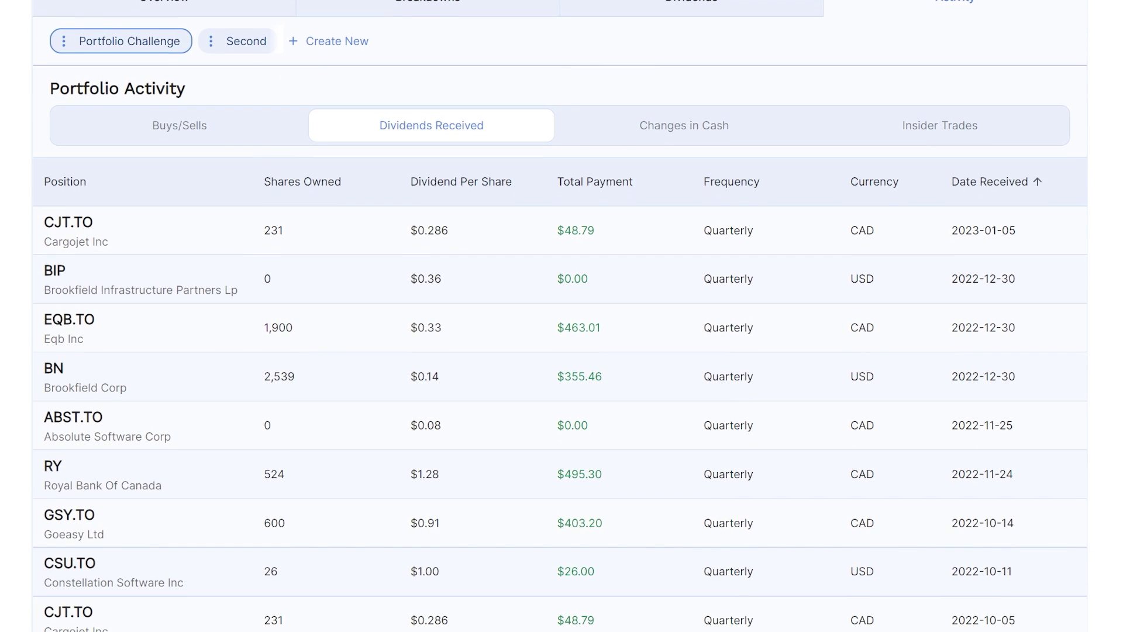
scroll(562, 316, up, 1)
Step: View the Buys/Sells, Dividends Received, Changes in Cash and Insider Trades sub-tabs in turn
click(198, 148)
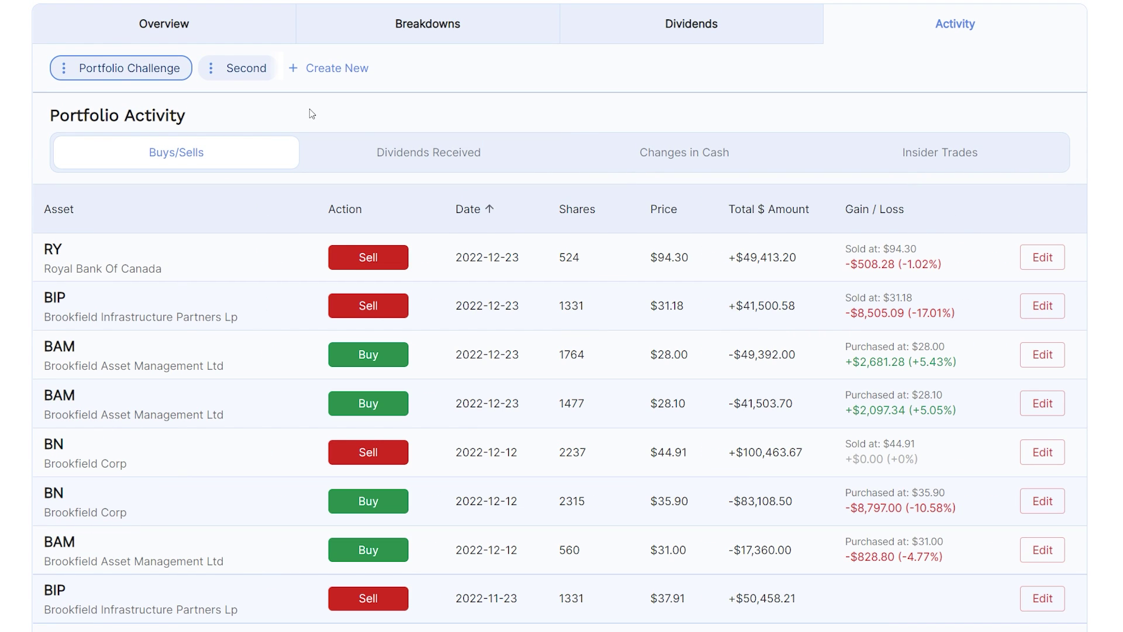
click(388, 149)
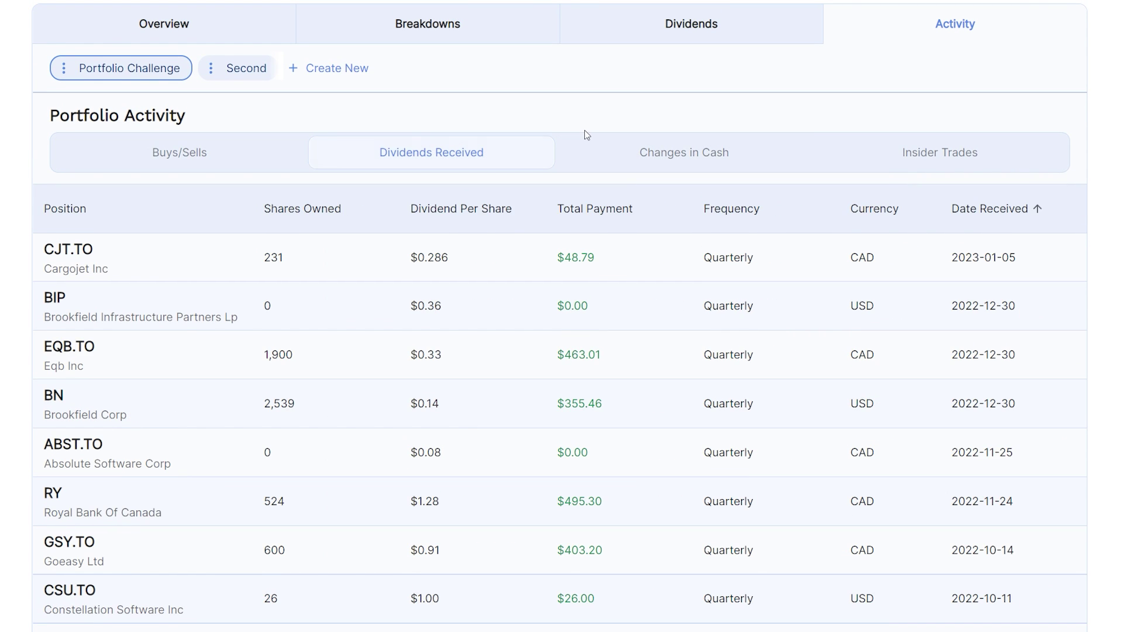
click(659, 144)
click(895, 153)
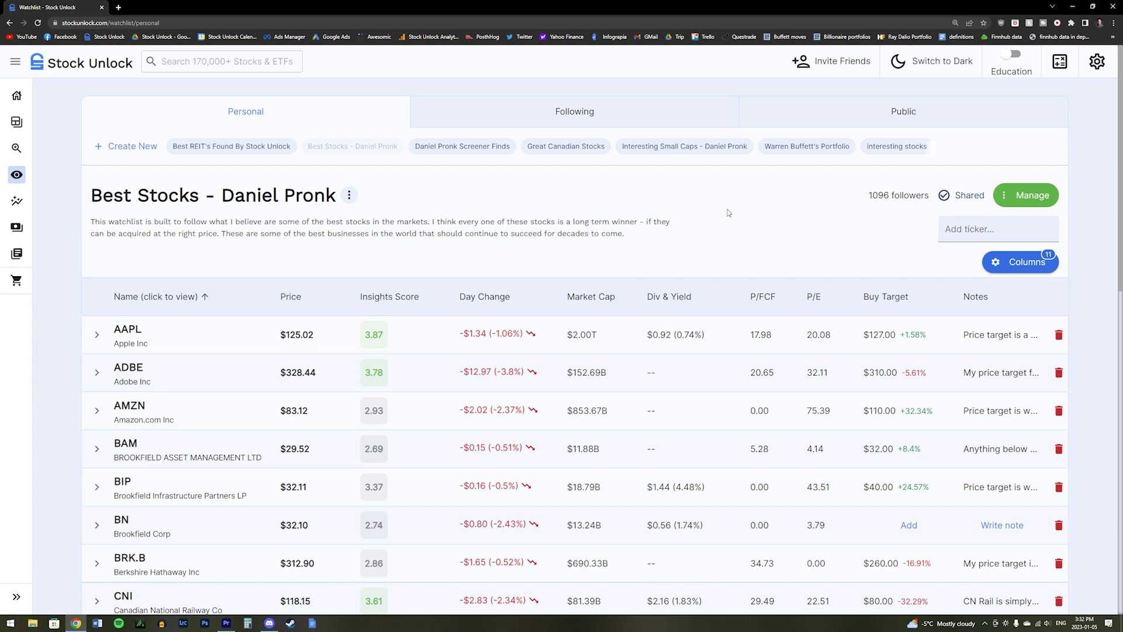
Step: Under Public watchlists, unfollow and then re-follow the most-followed watchlist
click(838, 105)
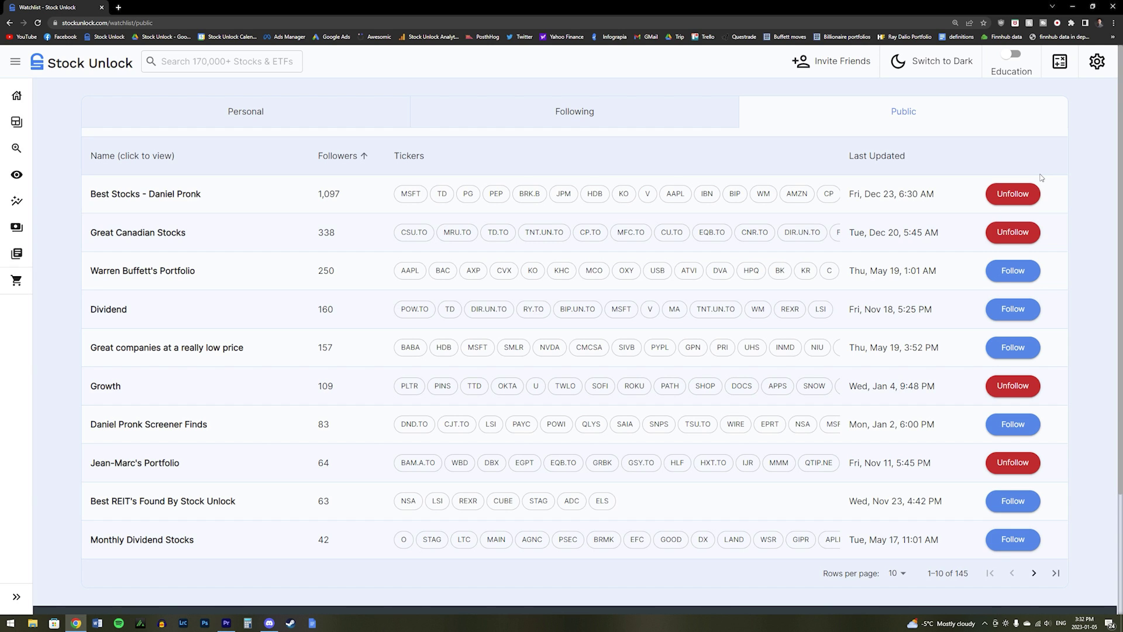
click(1029, 197)
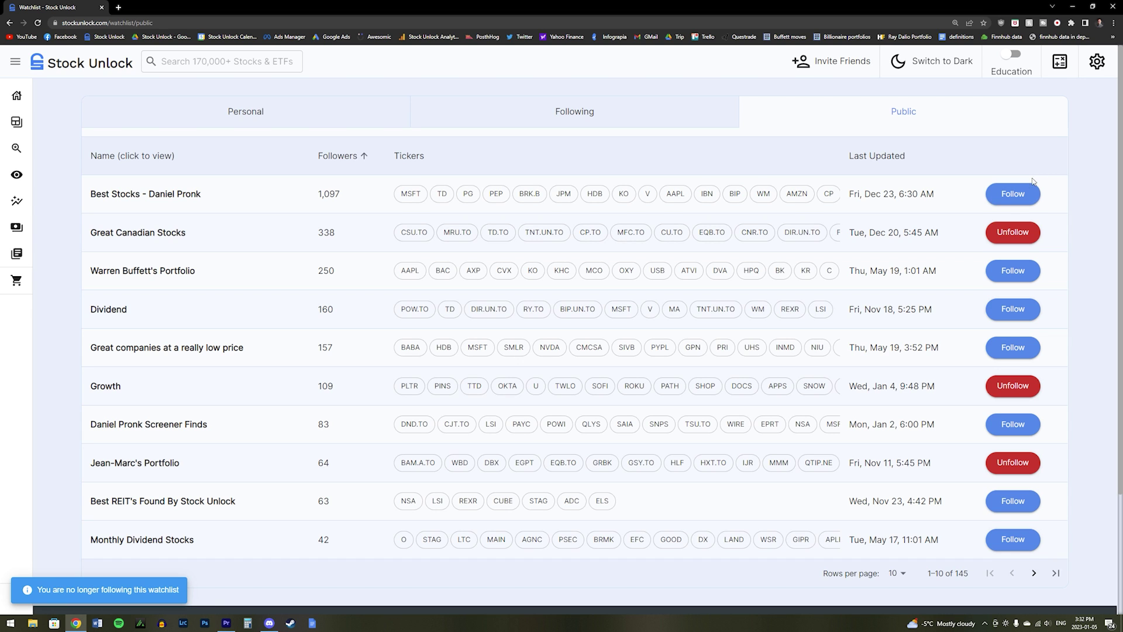
click(1018, 194)
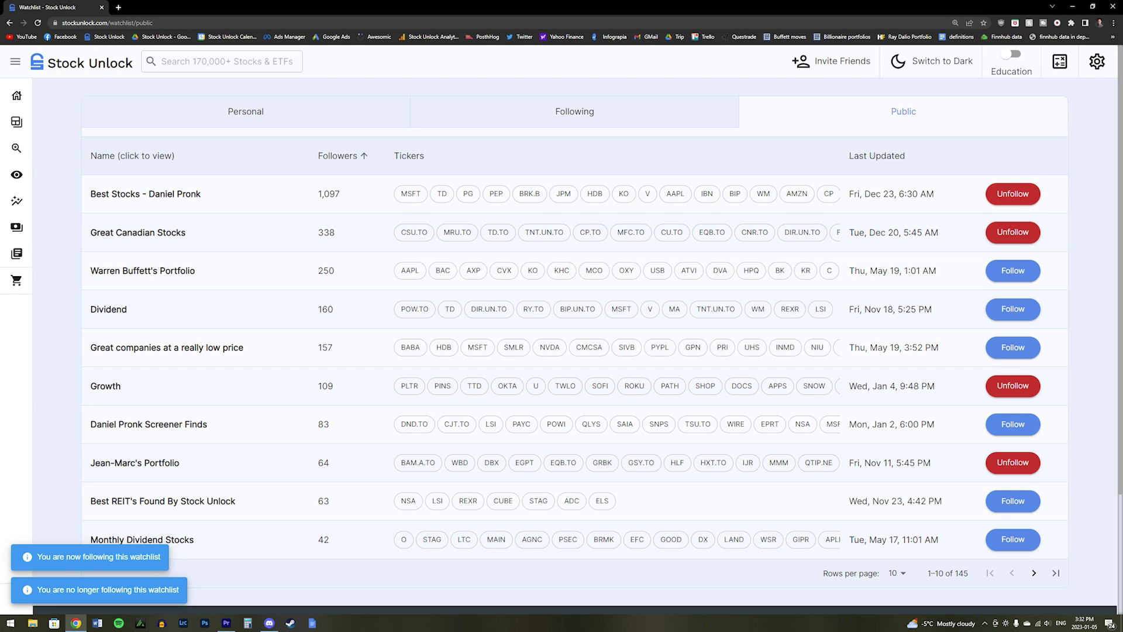
key(alt+Tab)
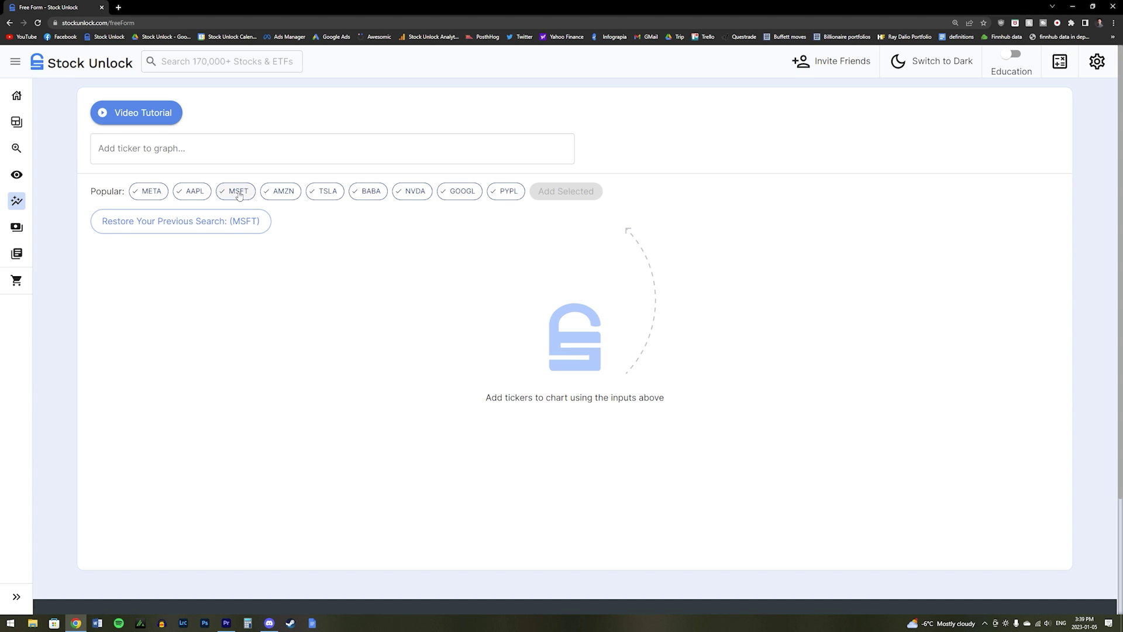
Step: Chart MSFT's Revenue with the date range extended back to 2002
click(239, 193)
click(547, 191)
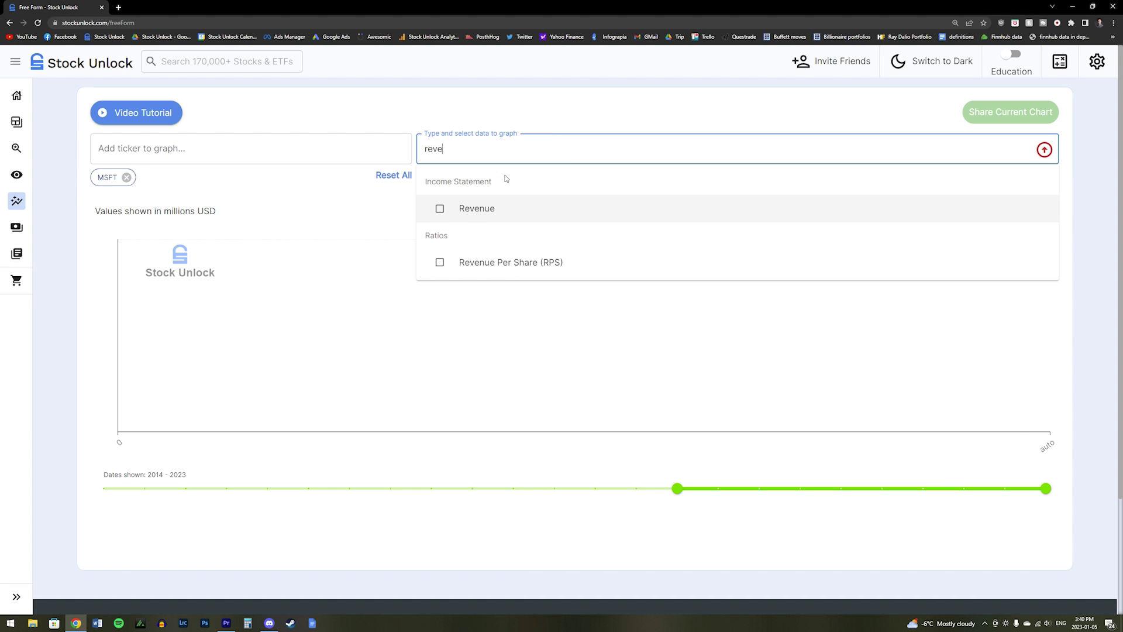
click(492, 209)
click(614, 117)
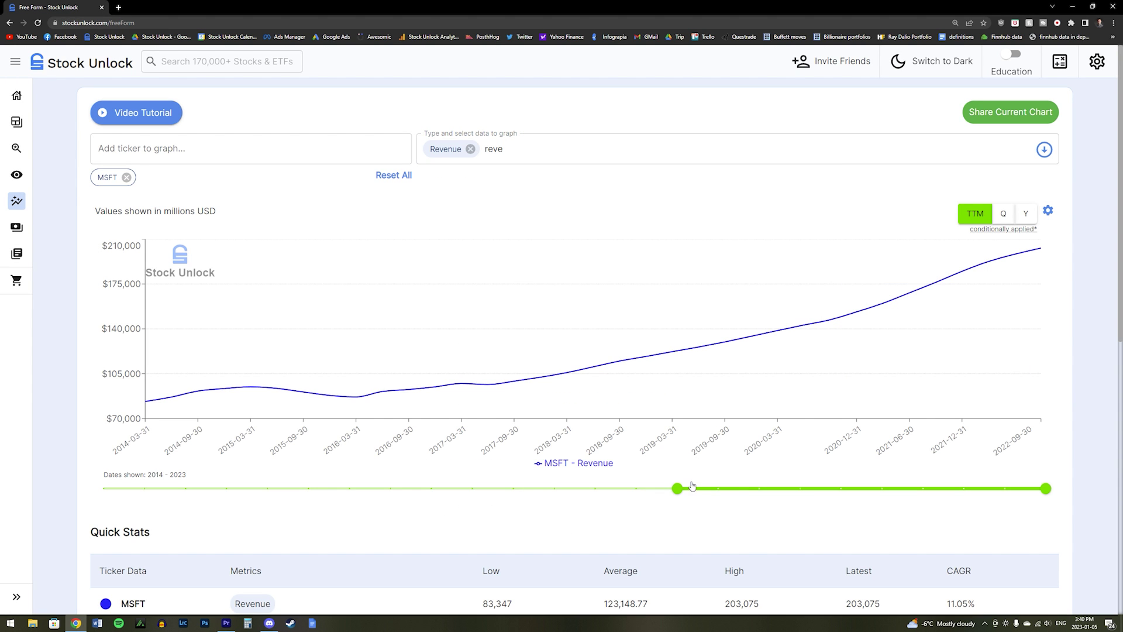
drag(677, 488, 177, 480)
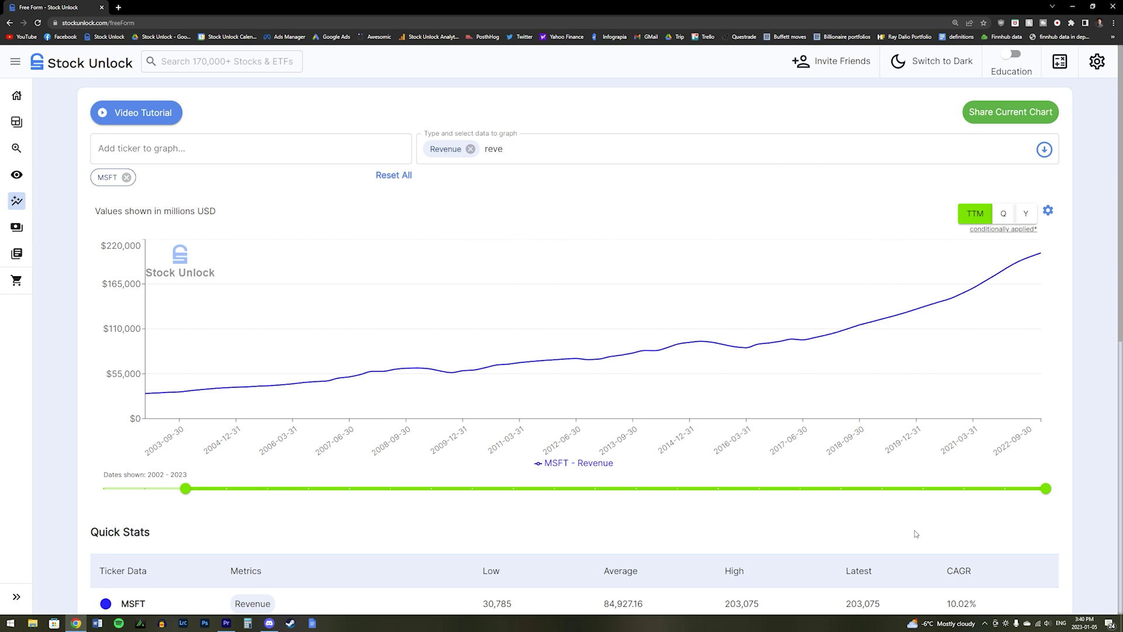
Step: Add Alphabet Inc-Cl C (GOOG) to the chart
click(215, 155)
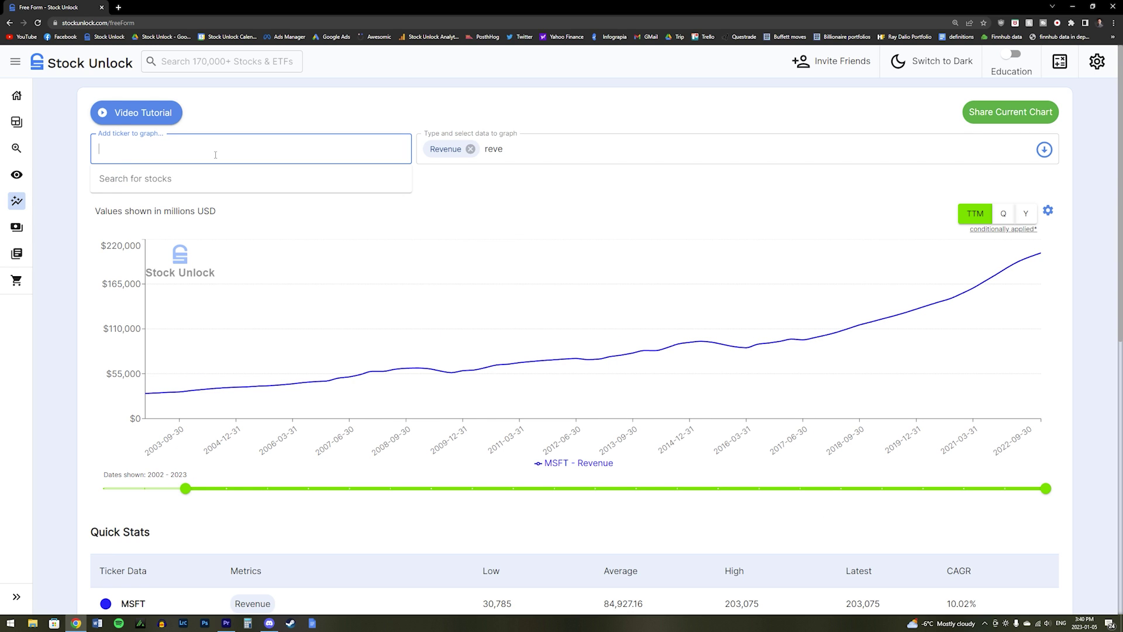
text(goog)
click(198, 179)
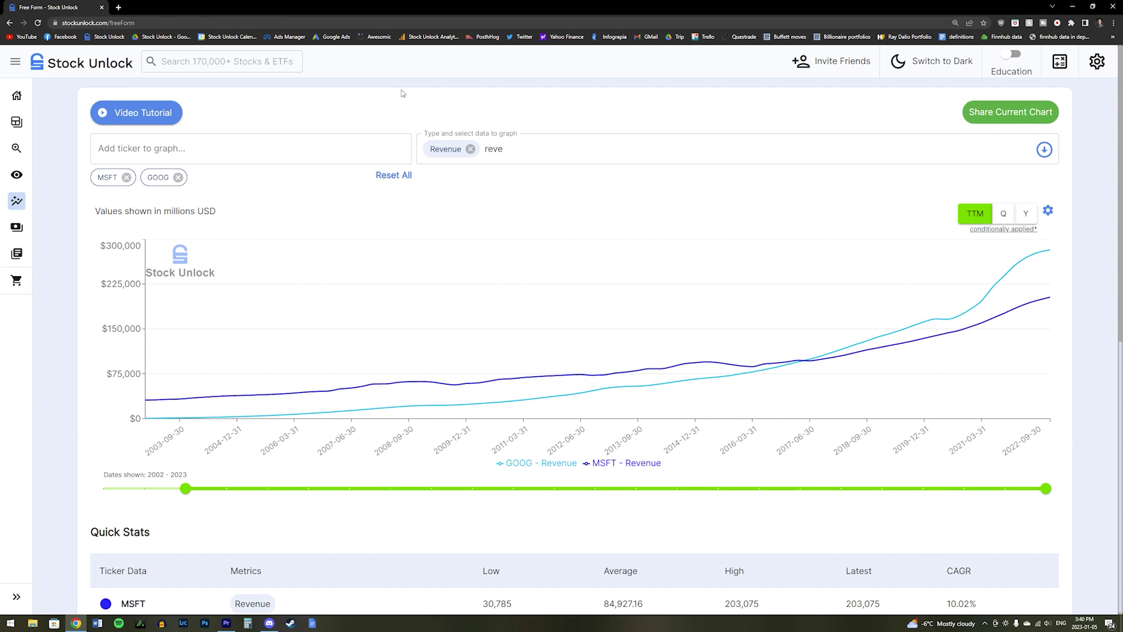
Step: Add the Free Cash Flow (FCF) metric to the chart
click(522, 147)
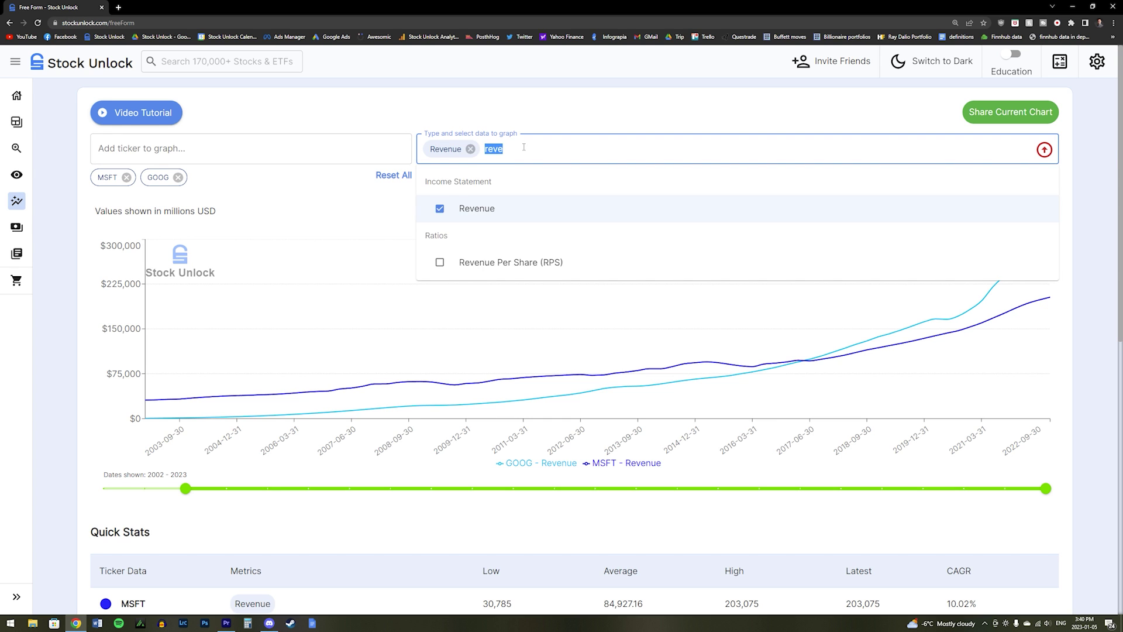
text(free)
click(520, 205)
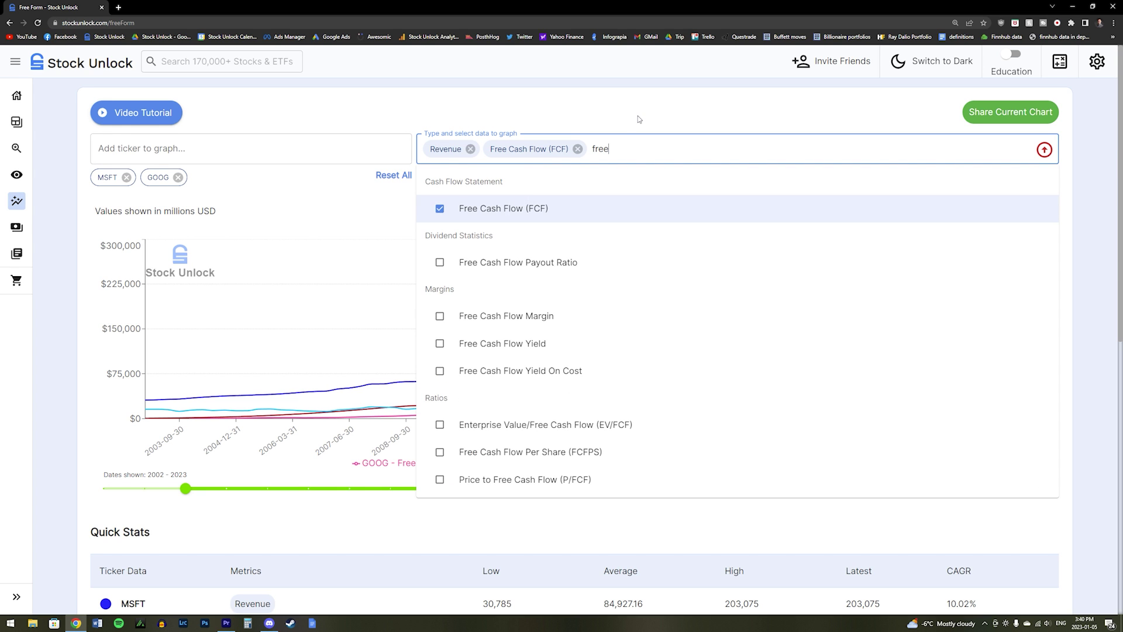
click(1089, 155)
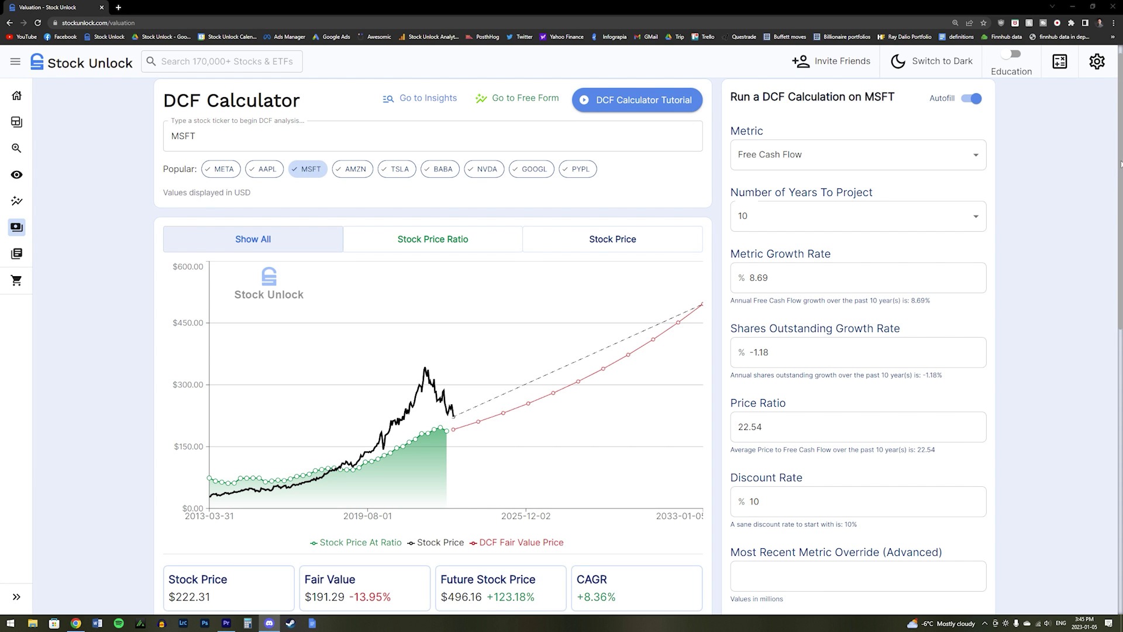
Step: Scroll through the MSFT DCF Calculator results and back to the top
click(1120, 164)
scroll(1120, 163, down, 8)
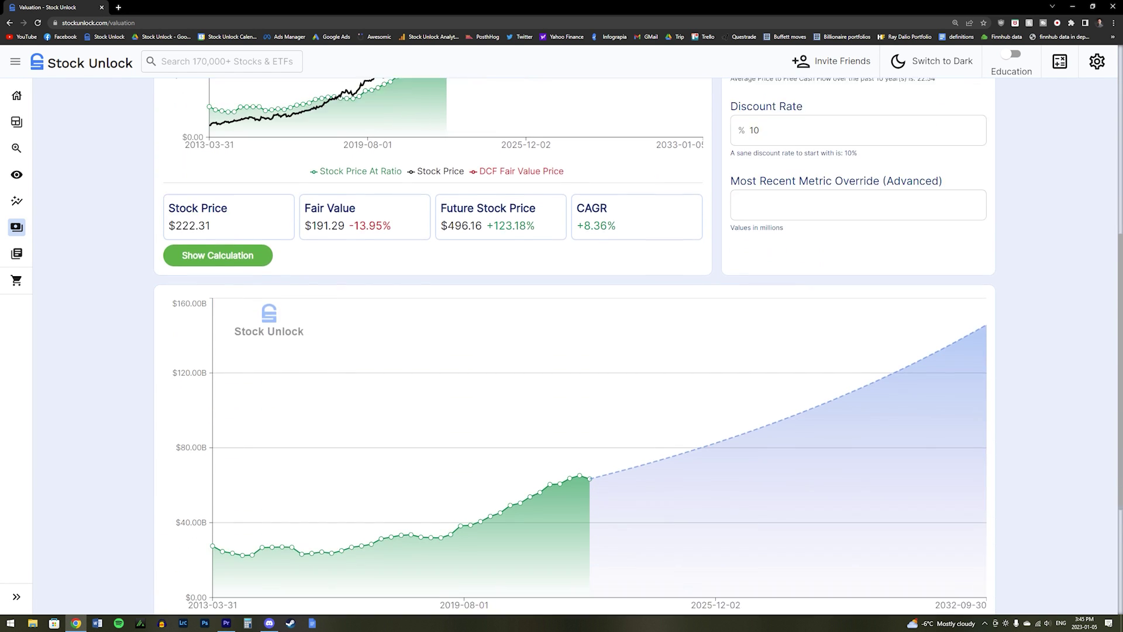
scroll(1120, 164, down, 1)
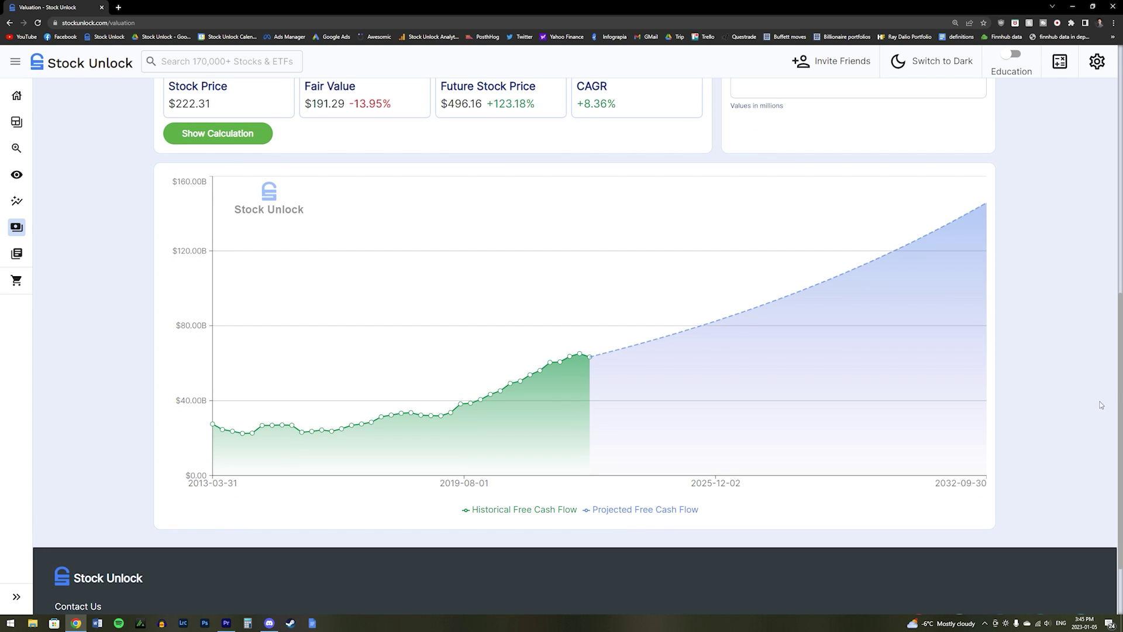
scroll(1120, 412, up, 8)
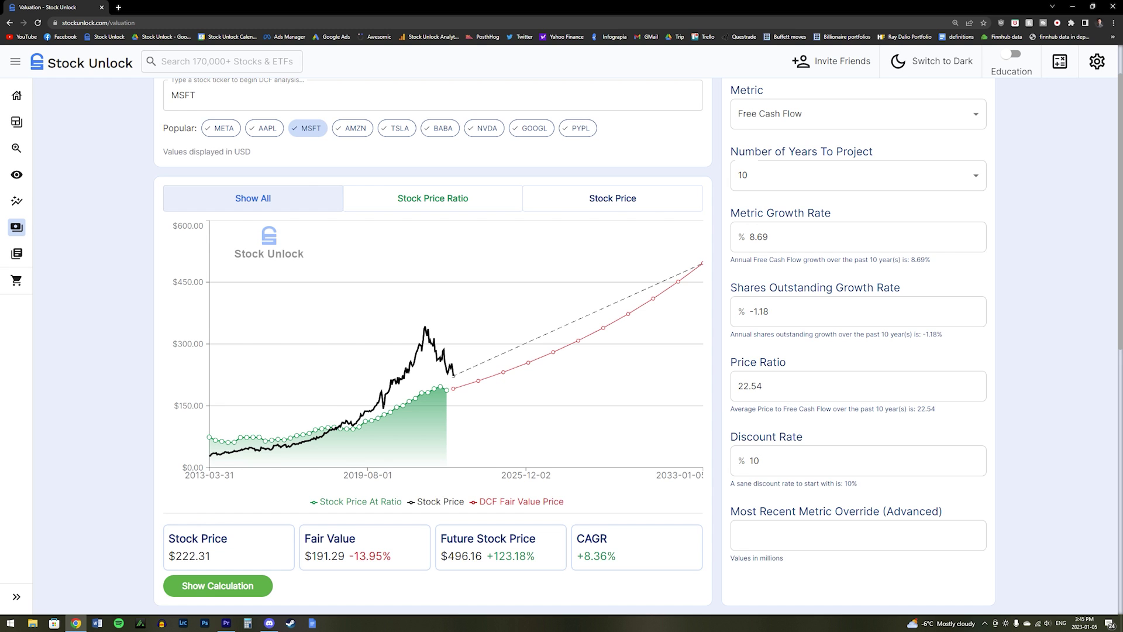
scroll(1120, 413, up, 1)
scroll(1121, 412, up, 1)
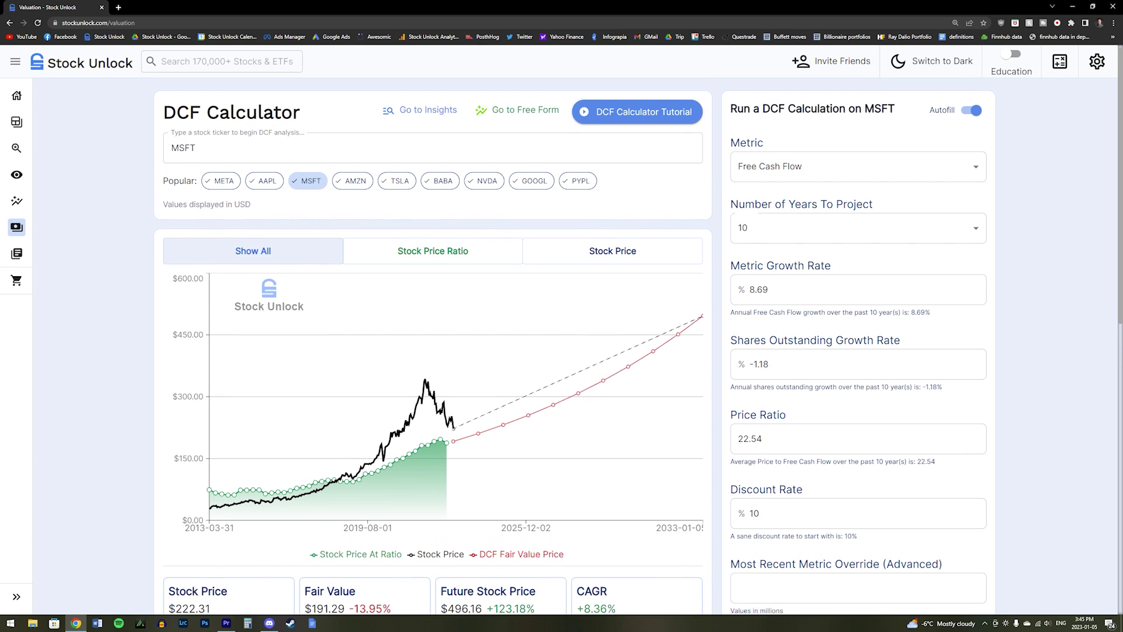